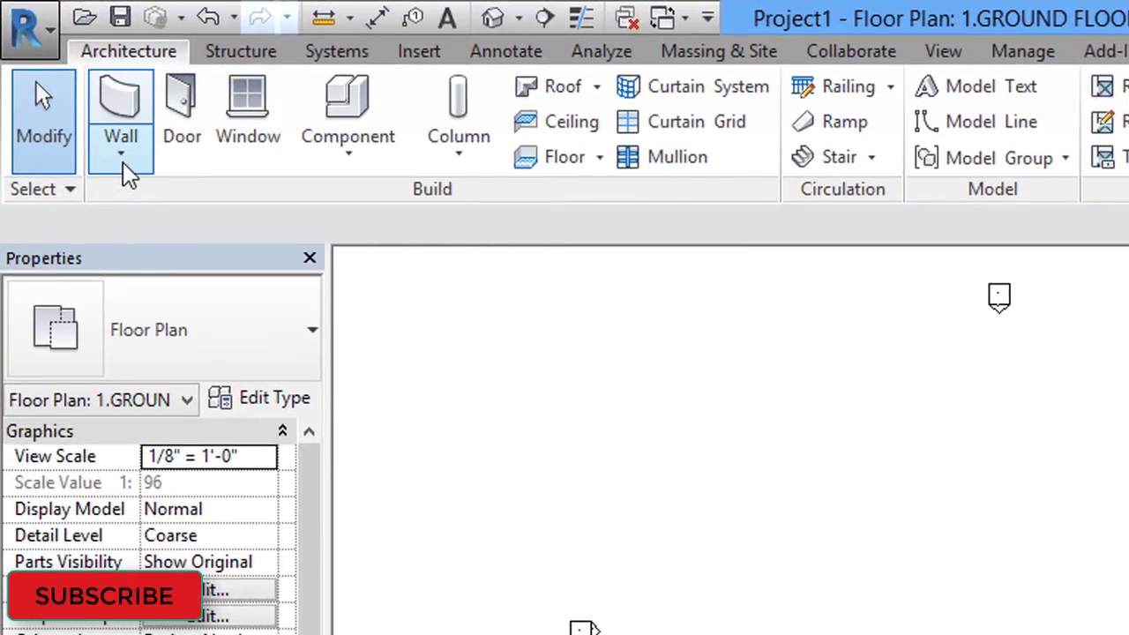
- Start an architectural wall of type Curtain Wall 1, 20' 0" high from 1.GROUND FLOOR
left_click(121, 157)
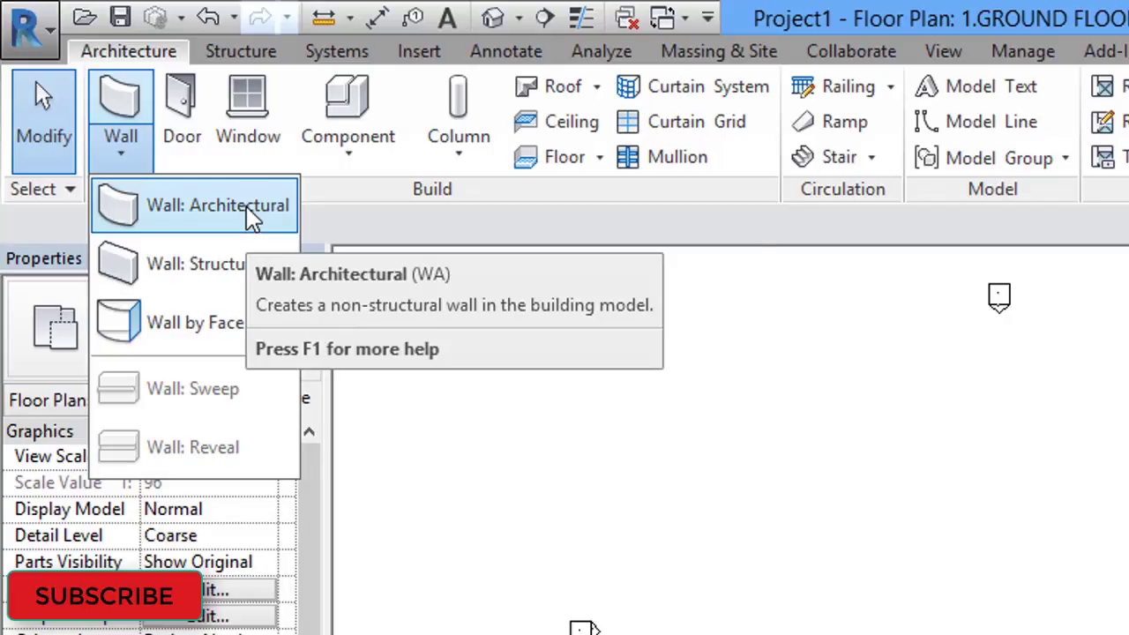
mouse_move(203, 204)
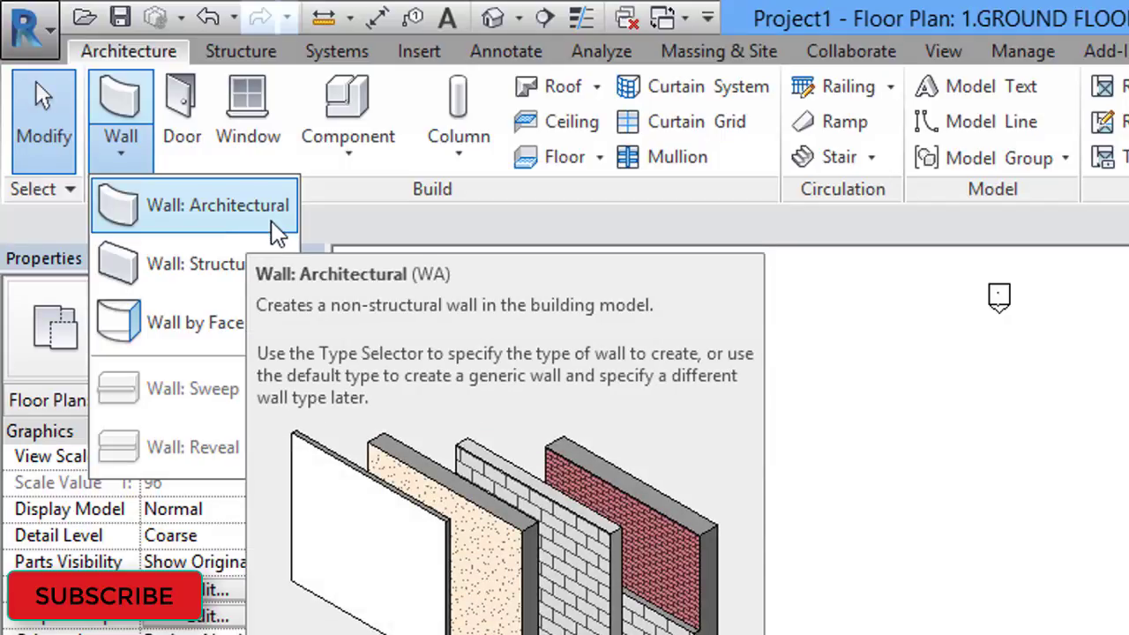
left_click(270, 220)
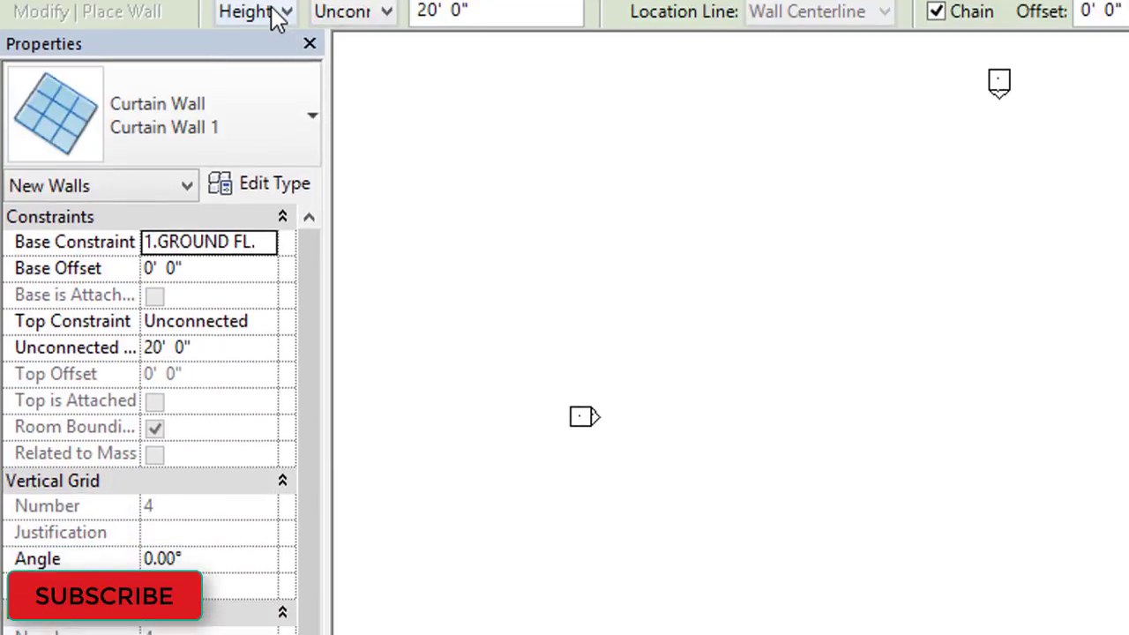
left_click(270, 114)
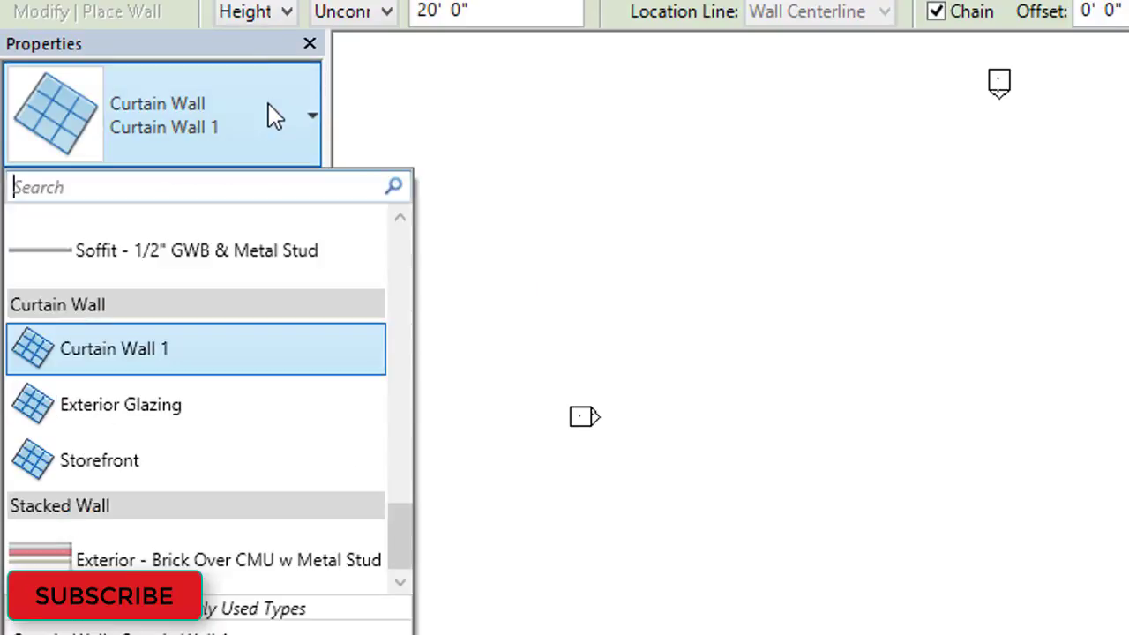
scroll(253, 349, "up", 4)
scroll(264, 494, "up", 1)
scroll(221, 265, "up", 1)
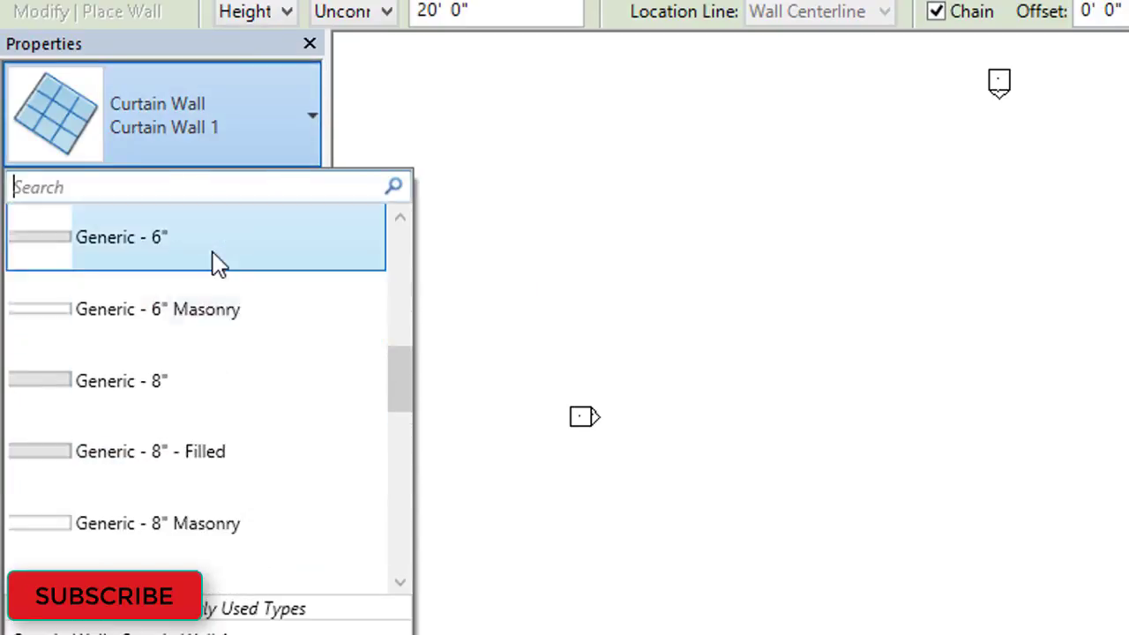
scroll(252, 300, "up", 1)
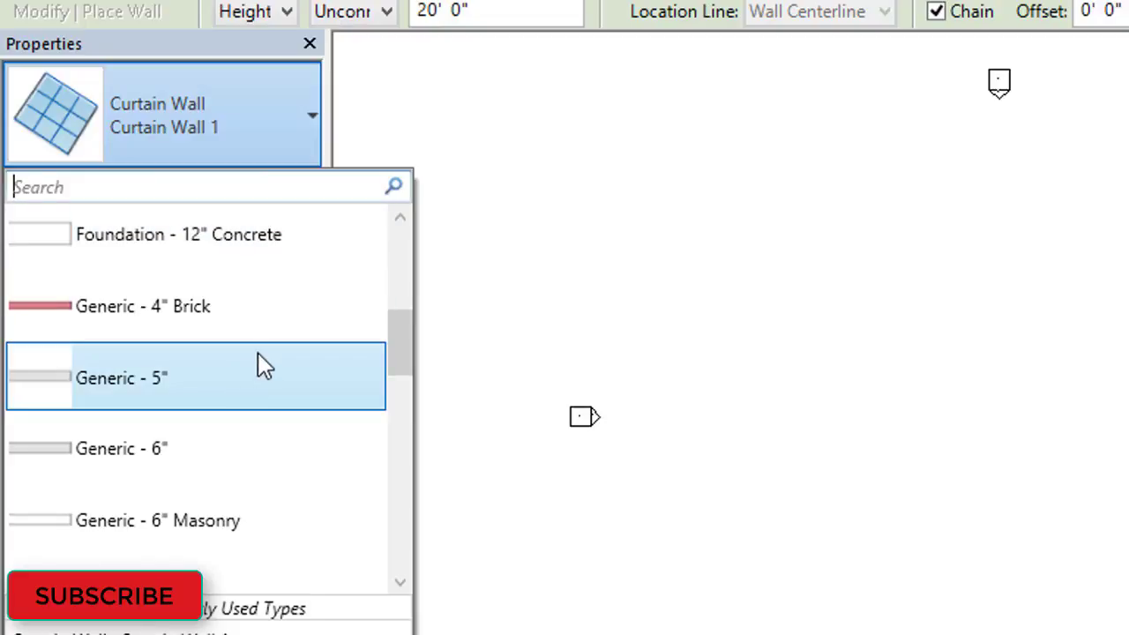
scroll(259, 354, "down", 4)
scroll(256, 360, "down", 4)
scroll(260, 358, "down", 1)
scroll(260, 359, "down", 3)
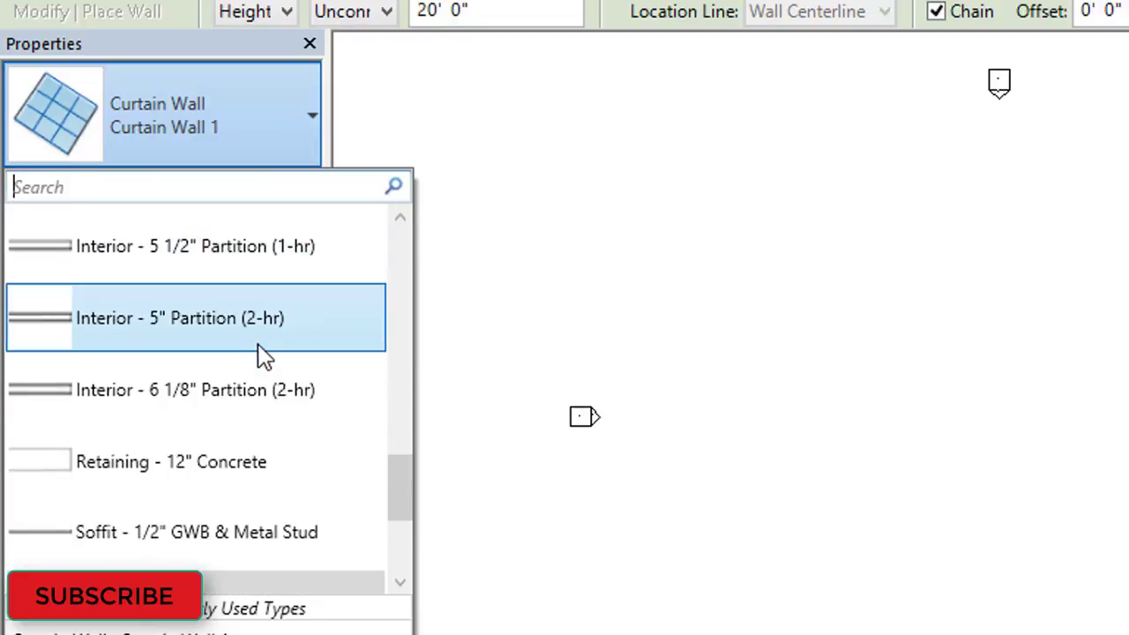
scroll(260, 357, "down", 2)
scroll(251, 371, "down", 1)
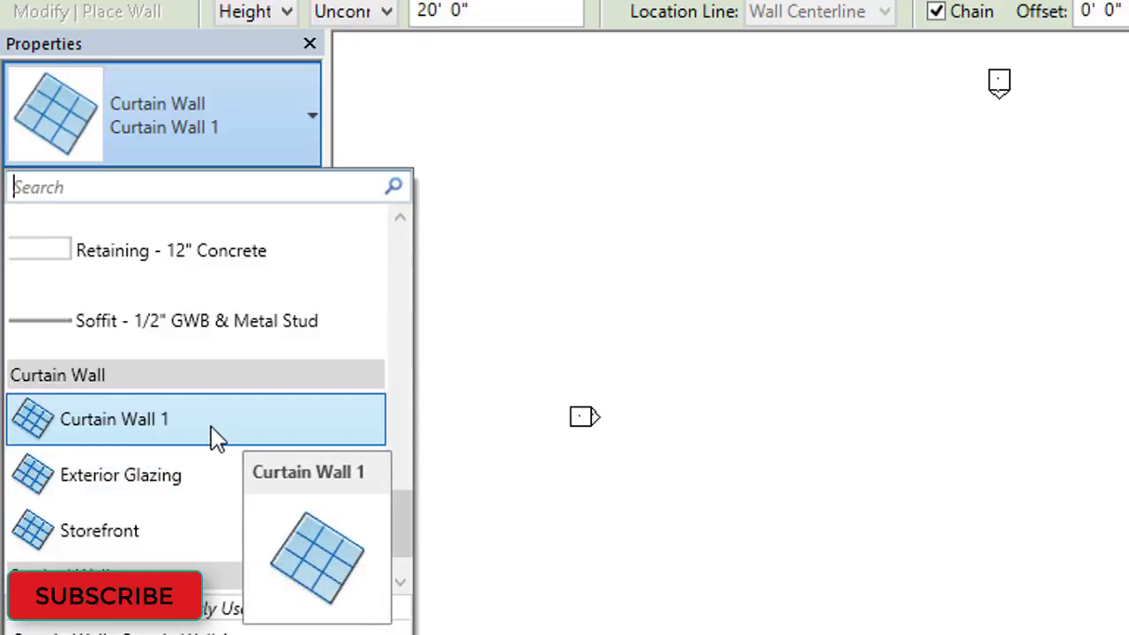
left_click(206, 436)
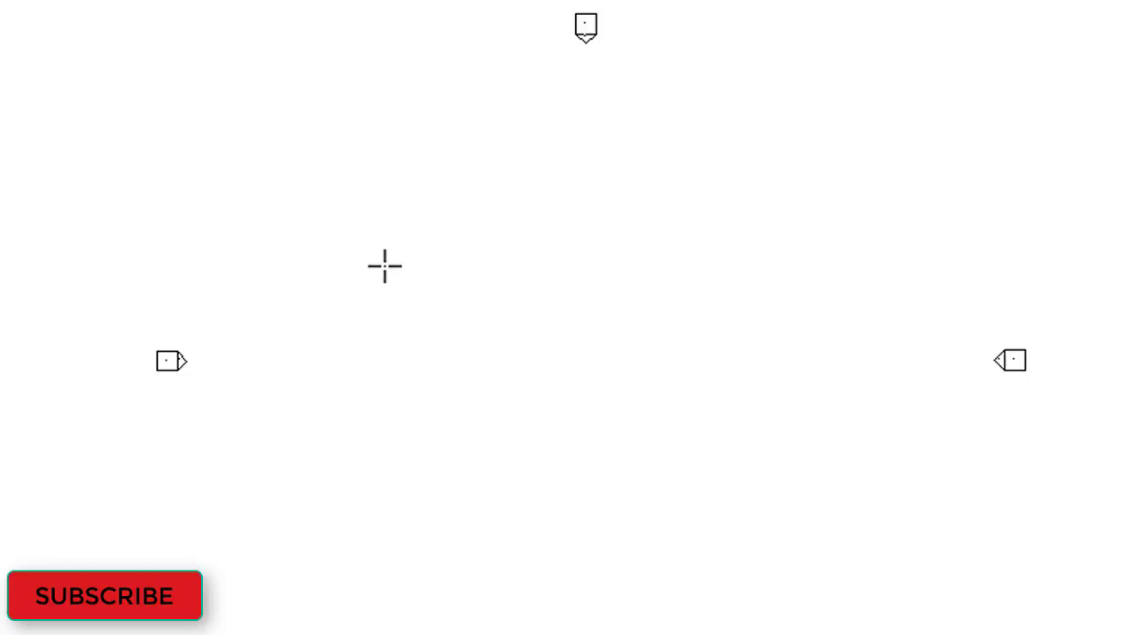
- Draw a 36' 0" horizontal Curtain Wall 1 segment and end wall placement
left_click(308, 354)
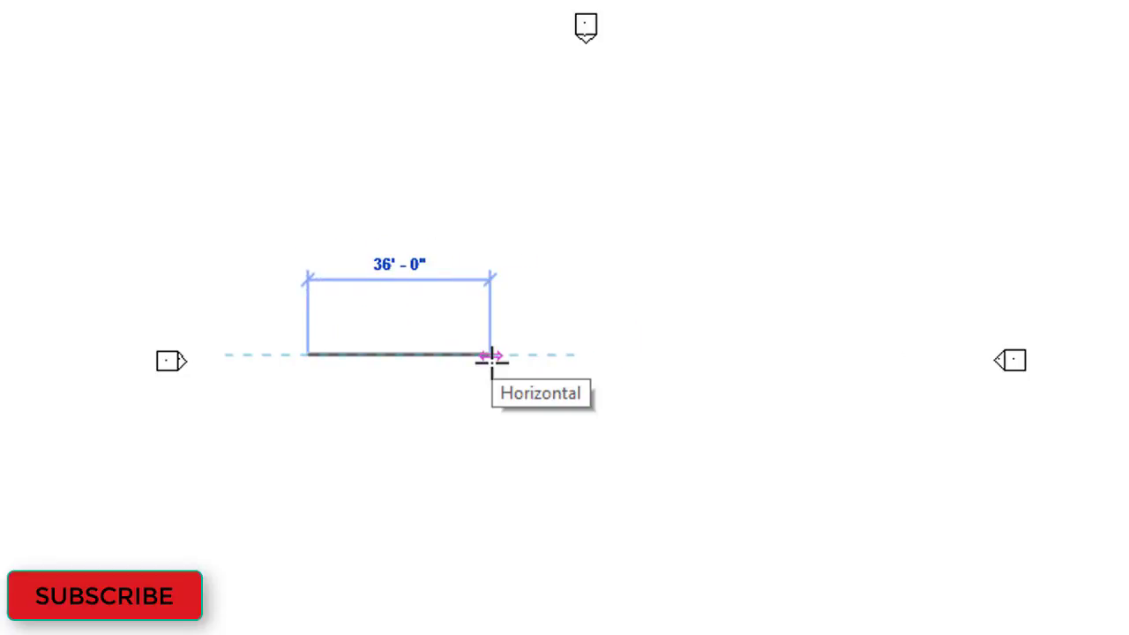
left_click(492, 356)
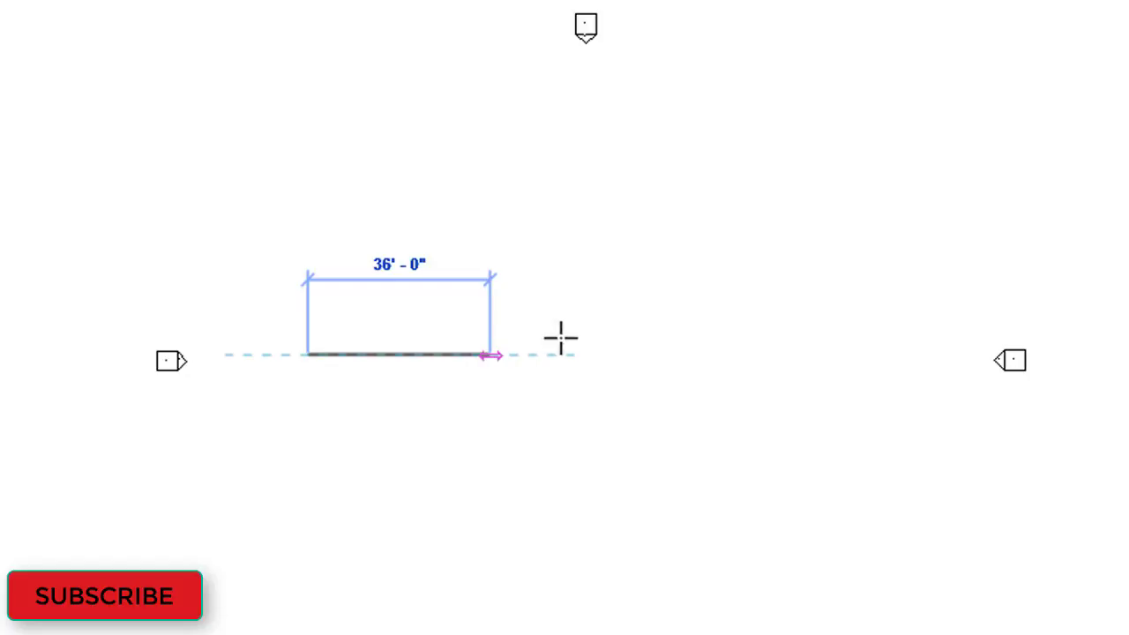
right_click(592, 298)
left_click(615, 305)
right_click(589, 255)
left_click(622, 272)
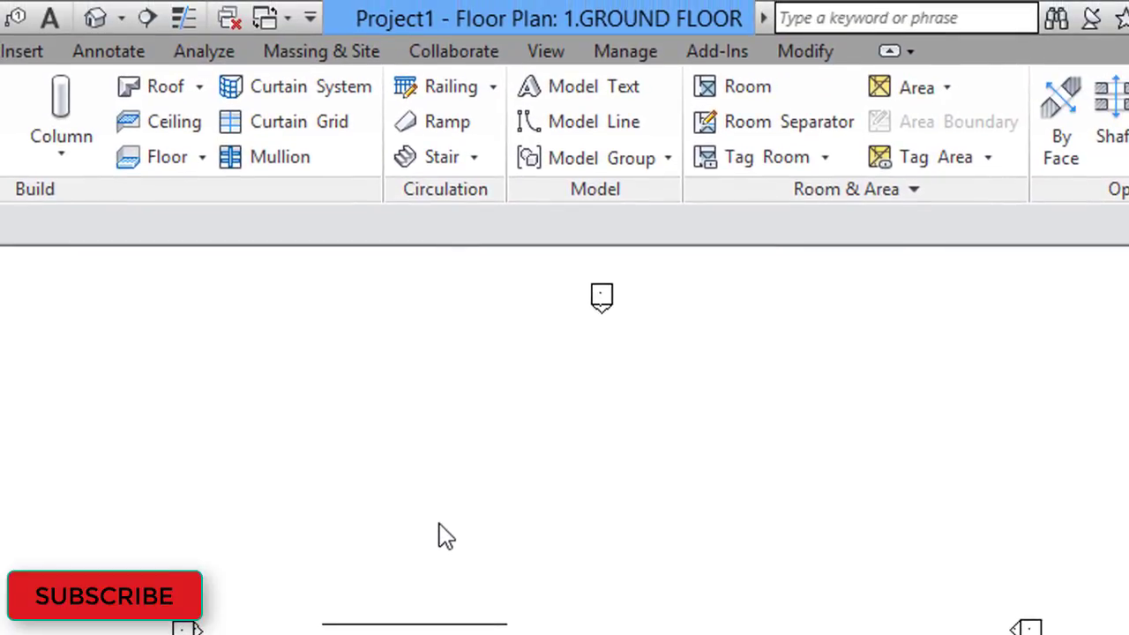
left_click(545, 52)
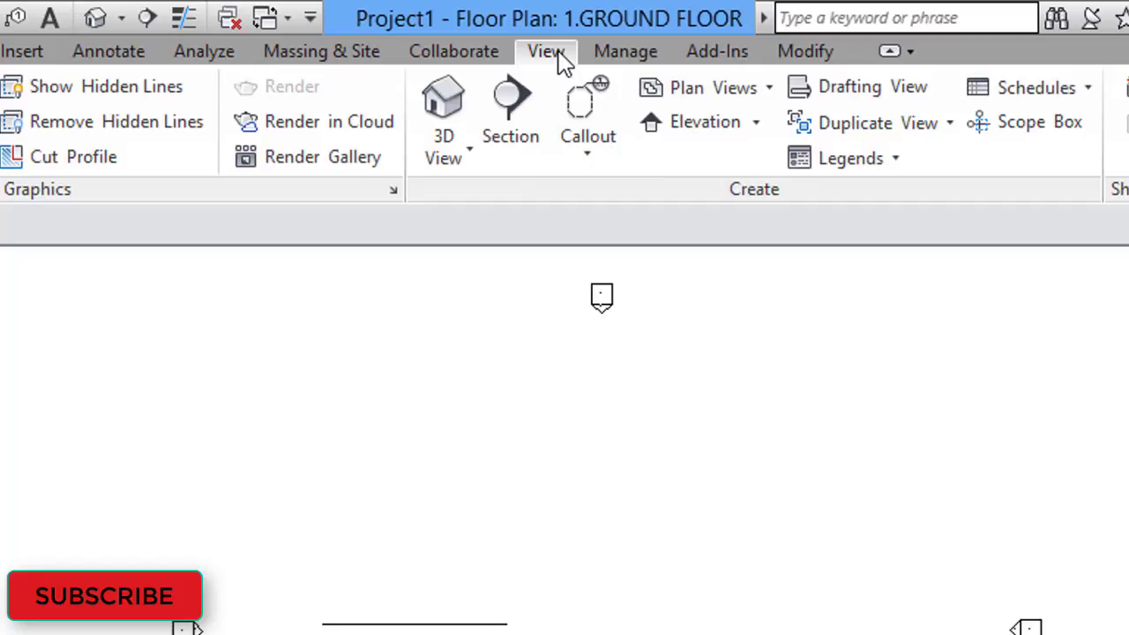
left_click(460, 152)
left_click(499, 205)
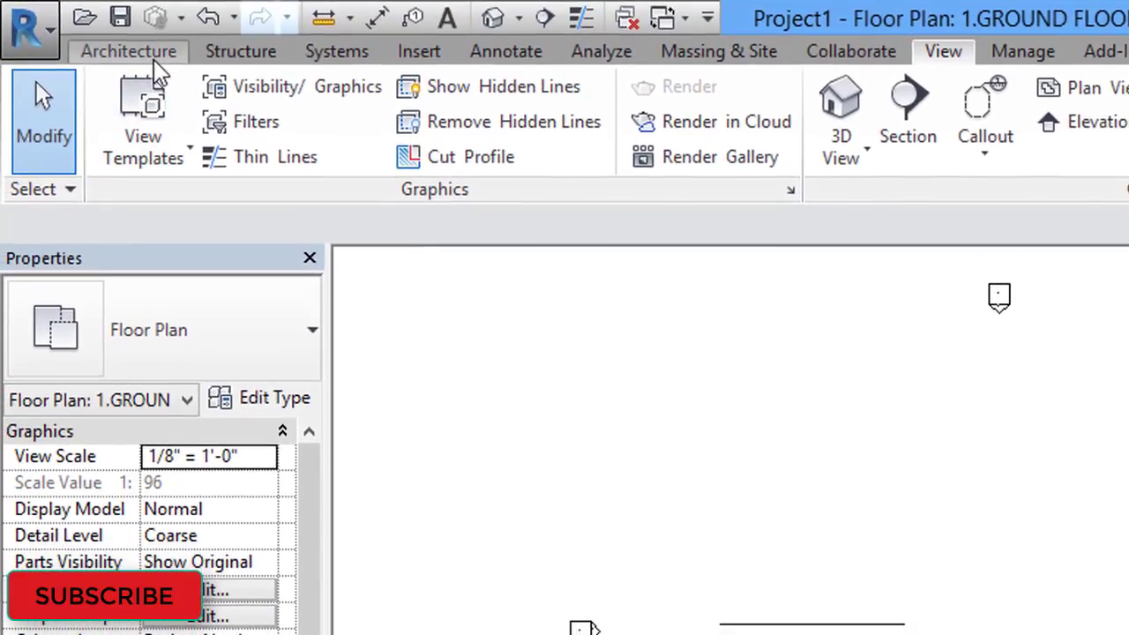
- Start a new architectural wall using the Exterior Glazing curtain wall type
left_click(154, 55)
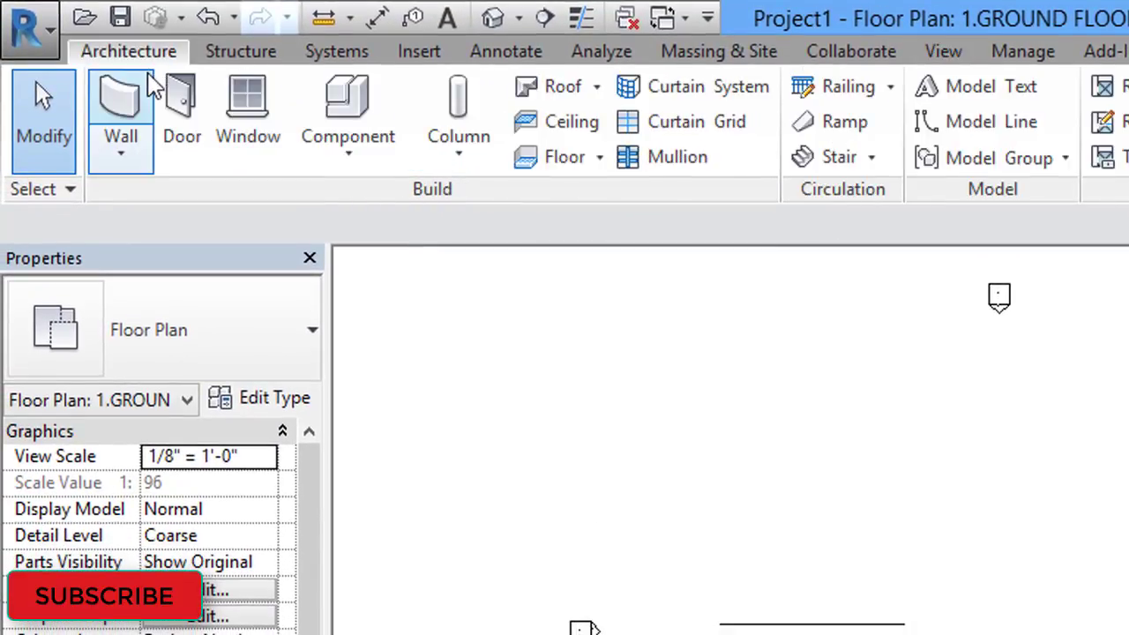
left_click(111, 157)
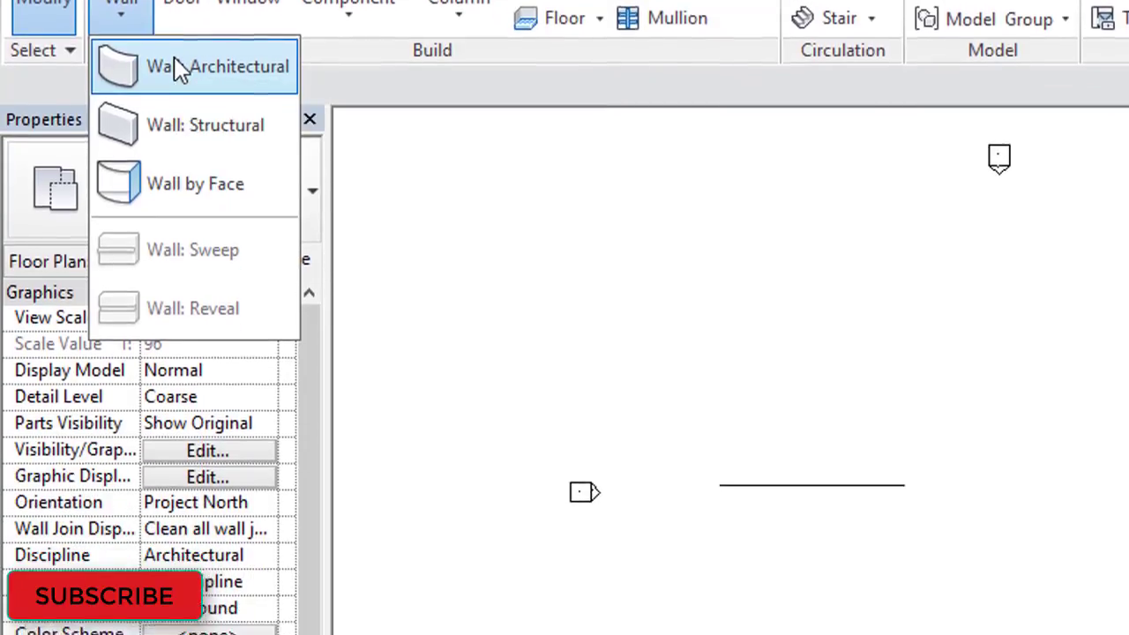
left_click(174, 66)
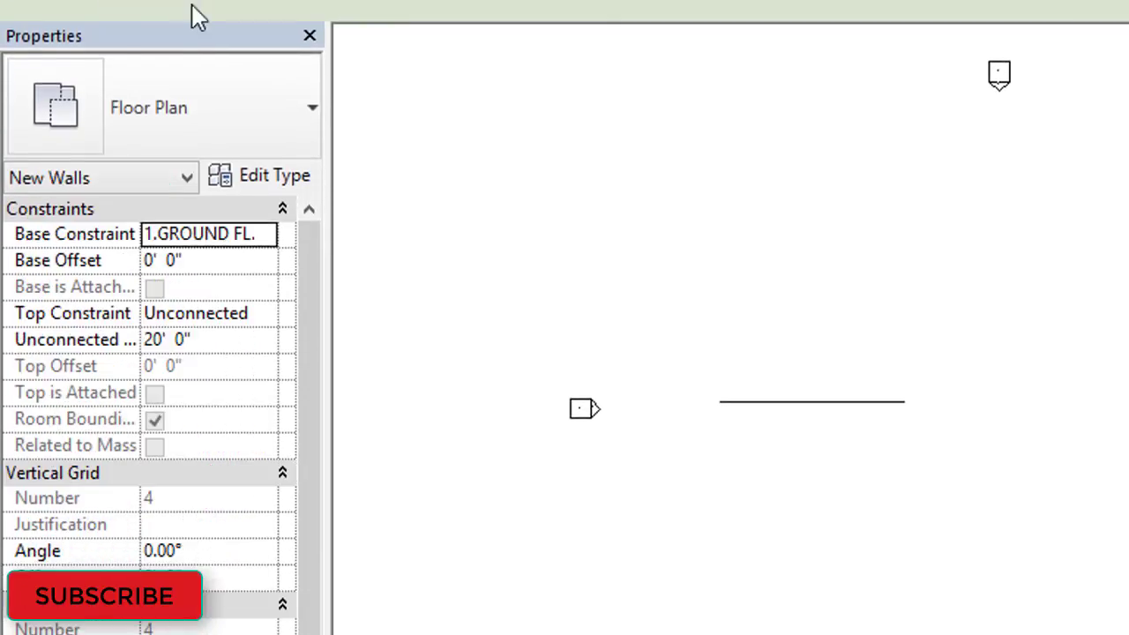
left_click(247, 137)
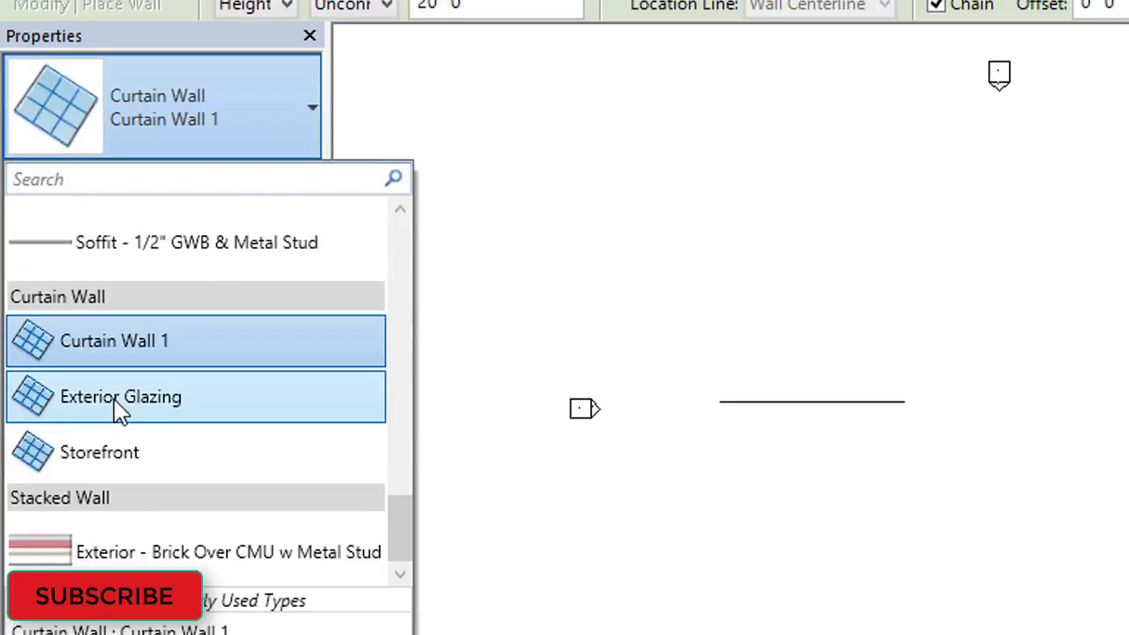
left_click(190, 402)
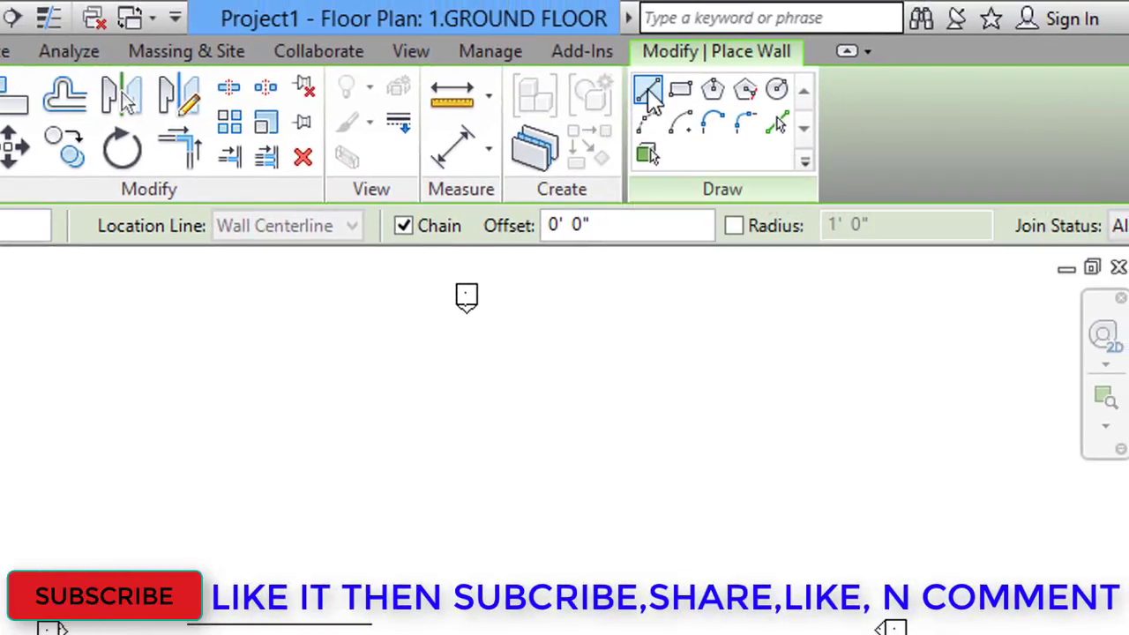
- Draw a 32' straight wall in line, starting 8' past the first wall, then end placement
left_click(648, 91)
left_click(347, 315)
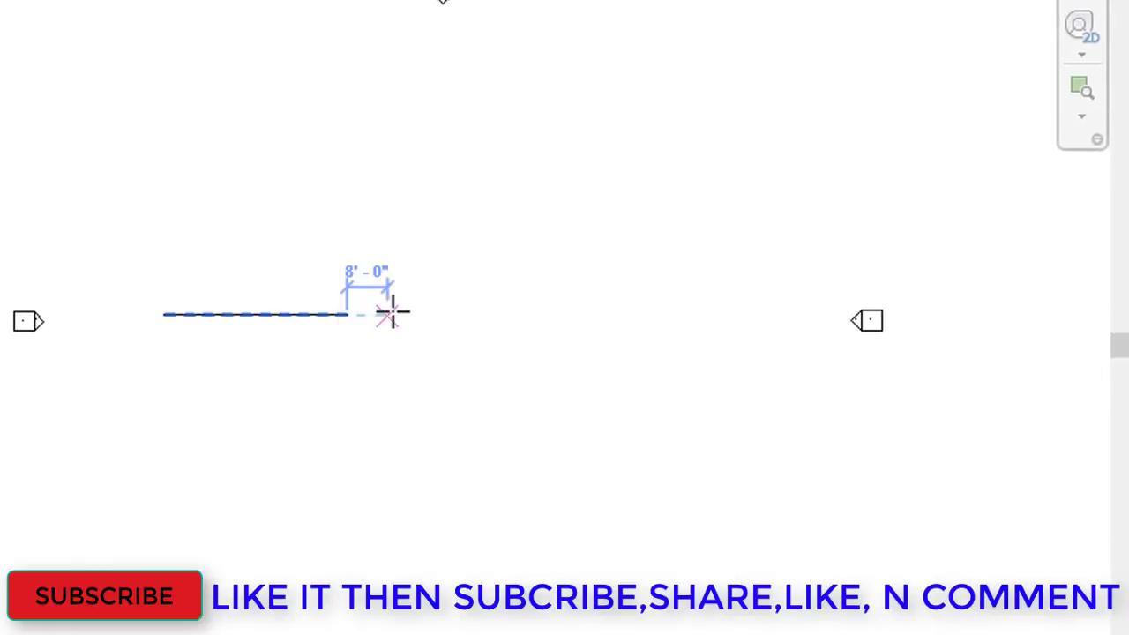
left_click(388, 314)
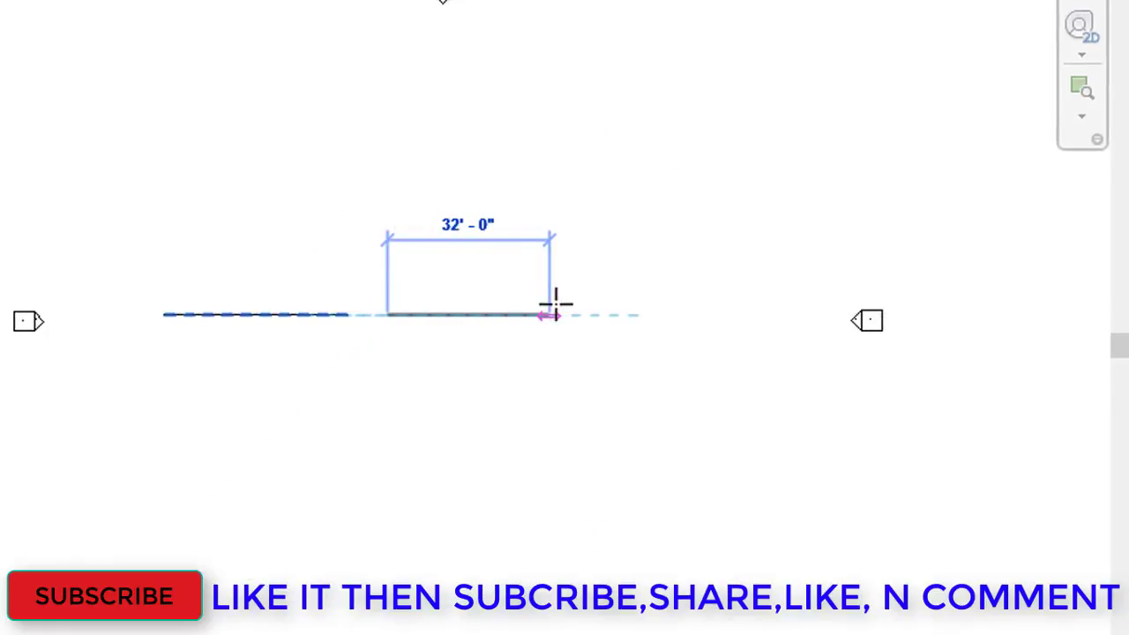
left_click(551, 314)
right_click(609, 198)
left_click(650, 218)
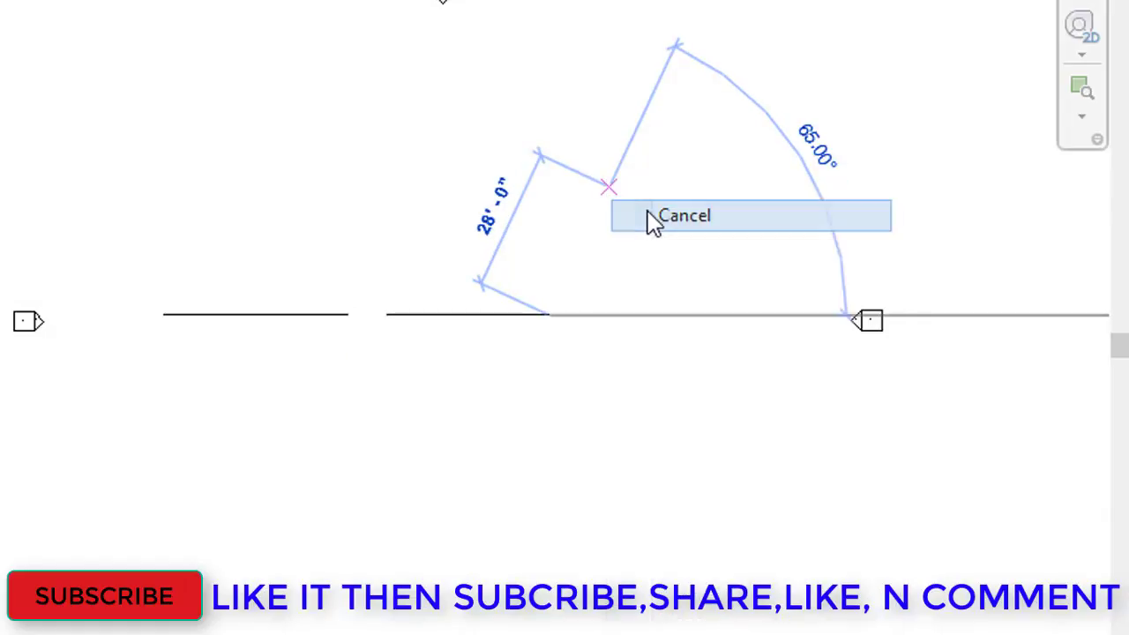
right_click(633, 166)
left_click(669, 188)
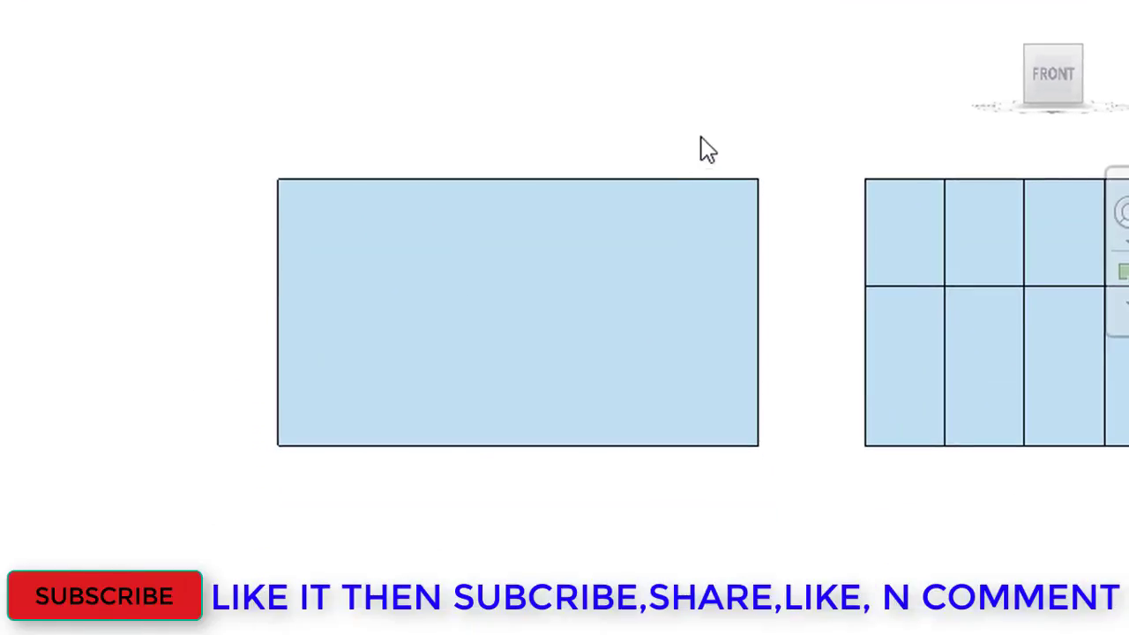
- Check the types of the plain wall and the gridded Exterior Glazing wall, then deselect both
middle_click_drag(700, 149, 353, 97)
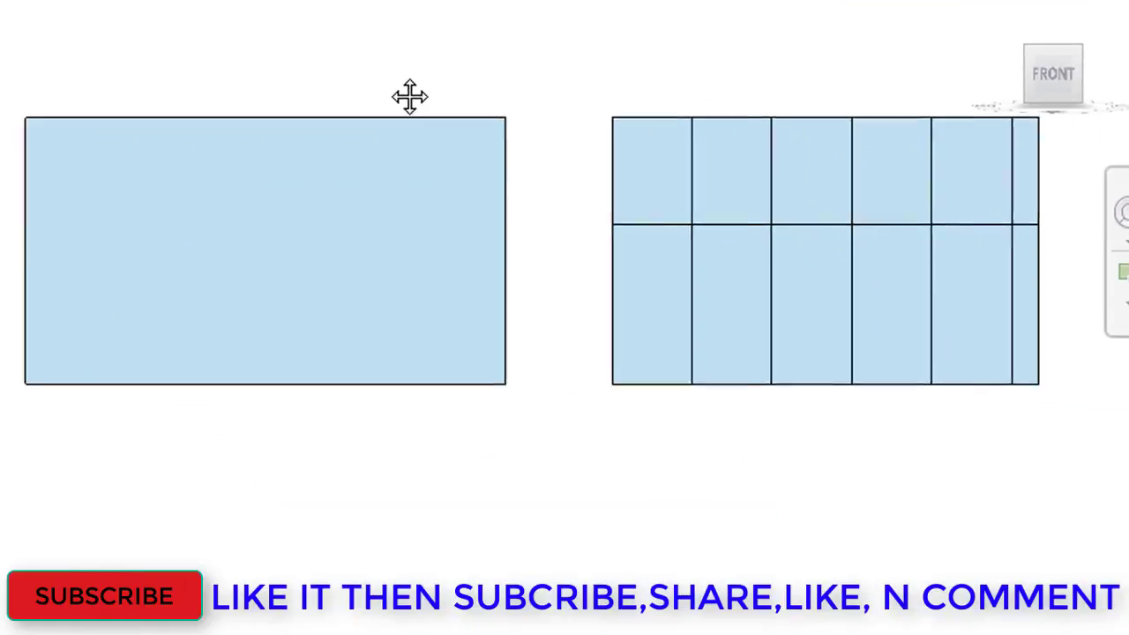
scroll(456, 51, "down", 1)
mouse_move(509, 72)
middle_mouse_down()
mouse_move(507, 181)
mouse_move(577, 164)
middle_mouse_up()
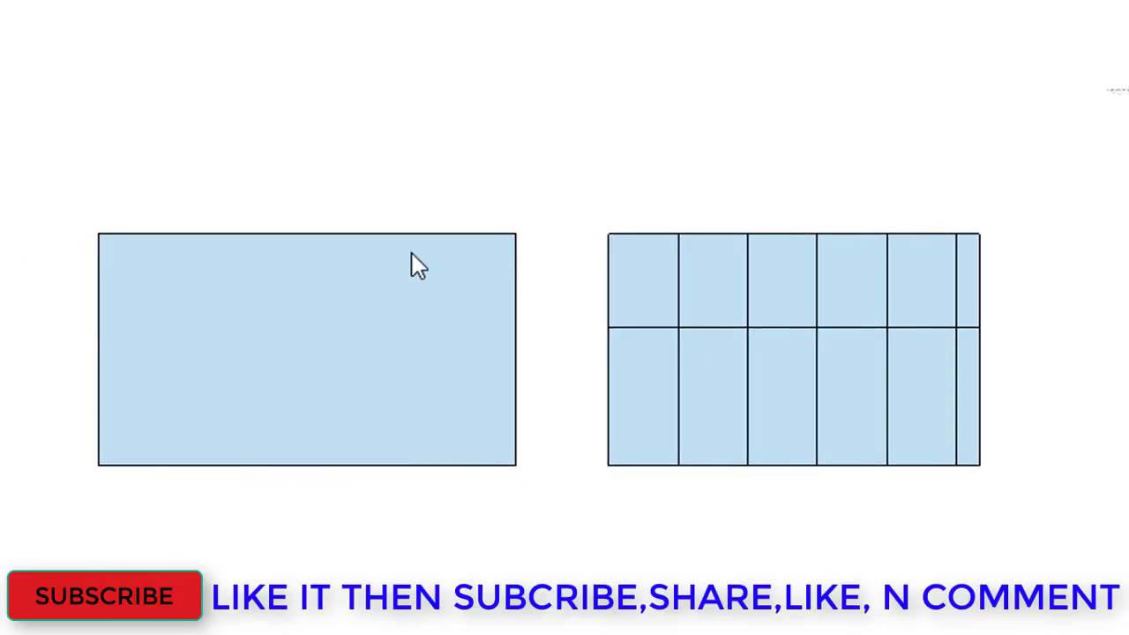
left_click(428, 237)
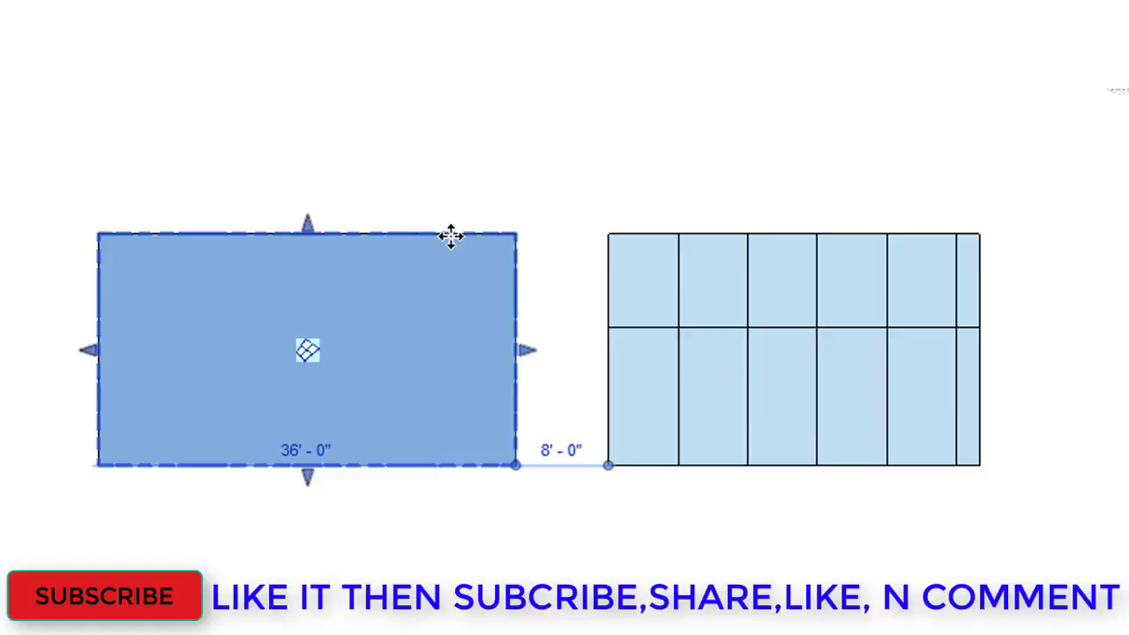
left_click(816, 246)
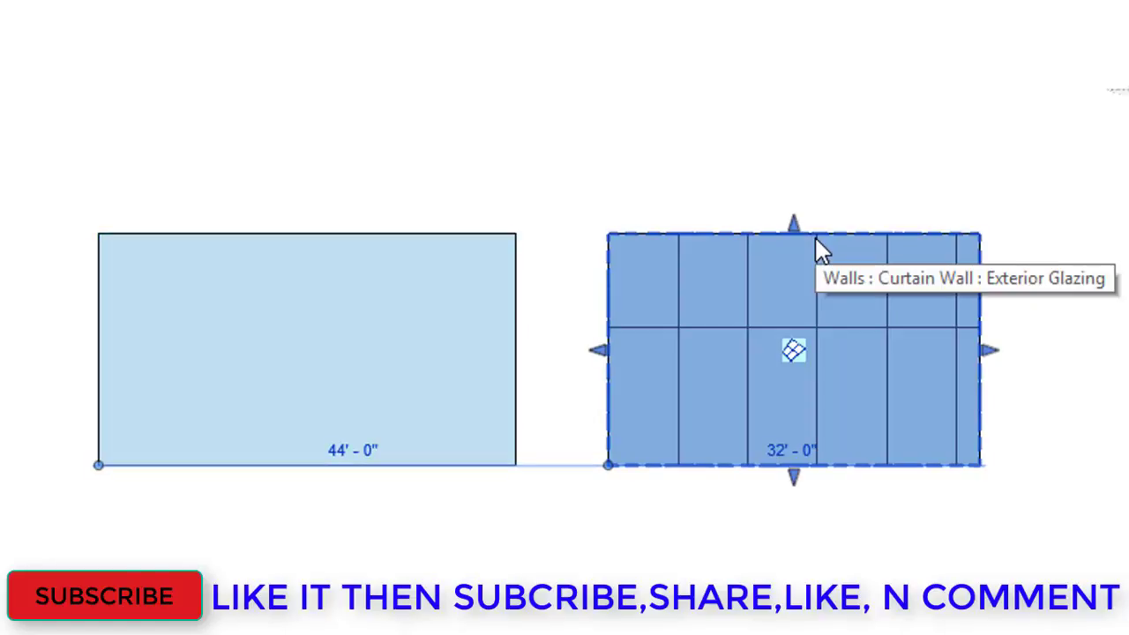
left_click(839, 110)
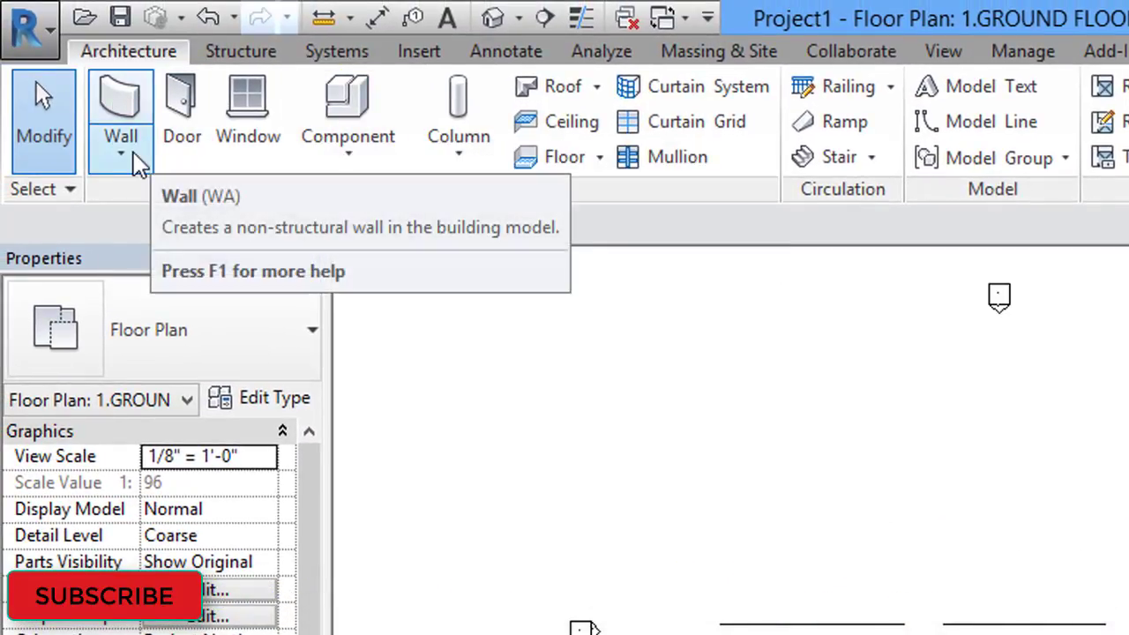
- Draw a 40' 0" Storefront curtain wall in line, 4' 0" past the Exterior Glazing wall
left_click(121, 154)
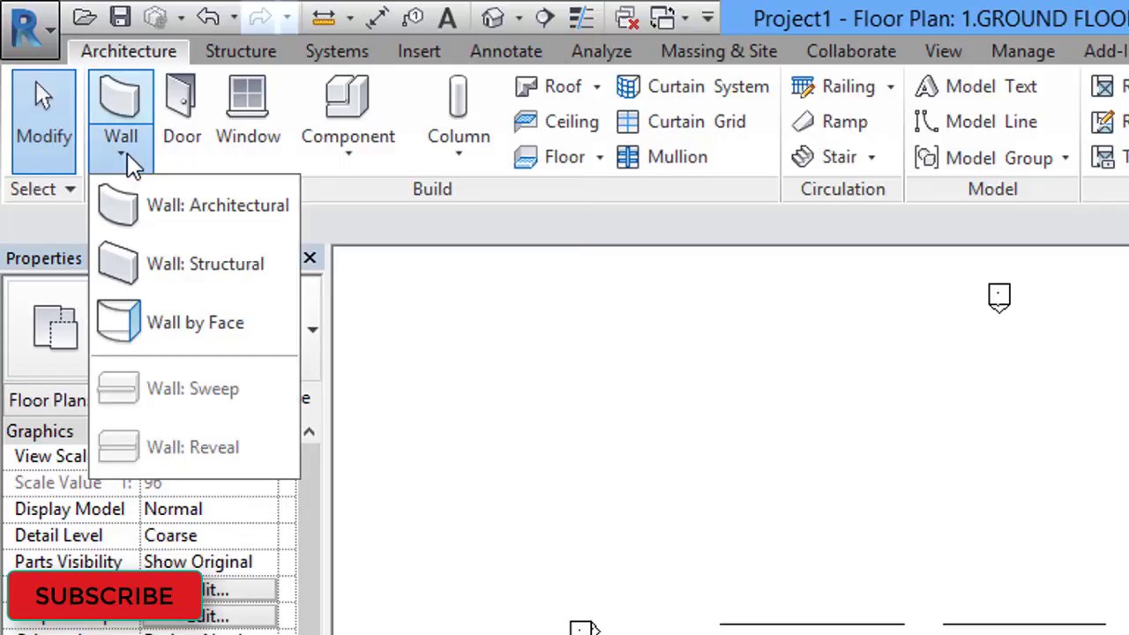
left_click(181, 209)
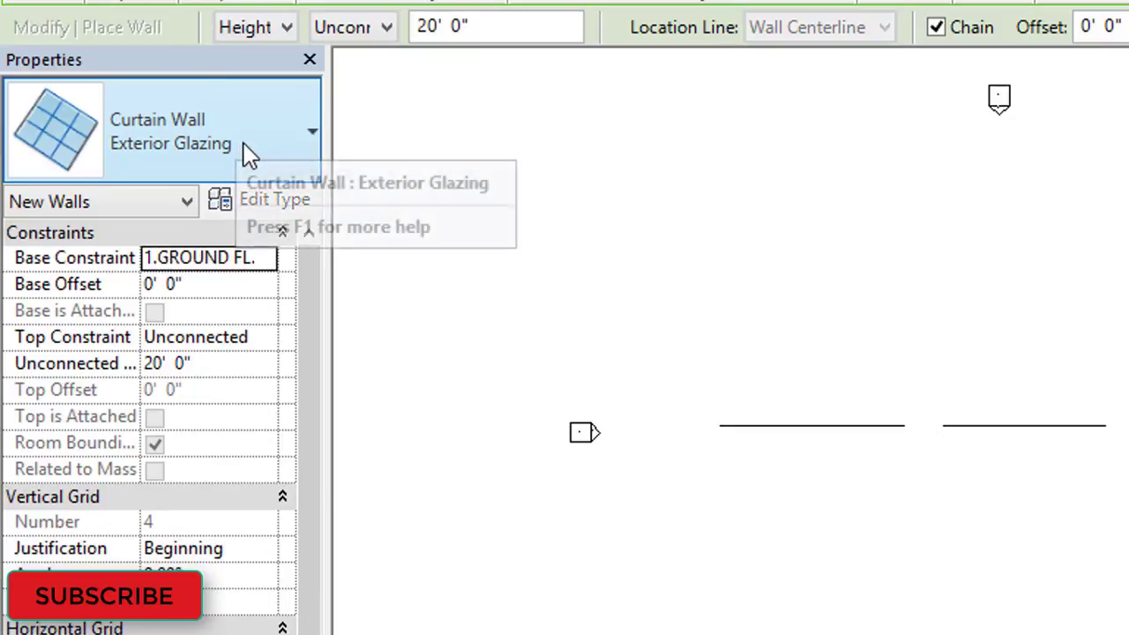
left_click(248, 153)
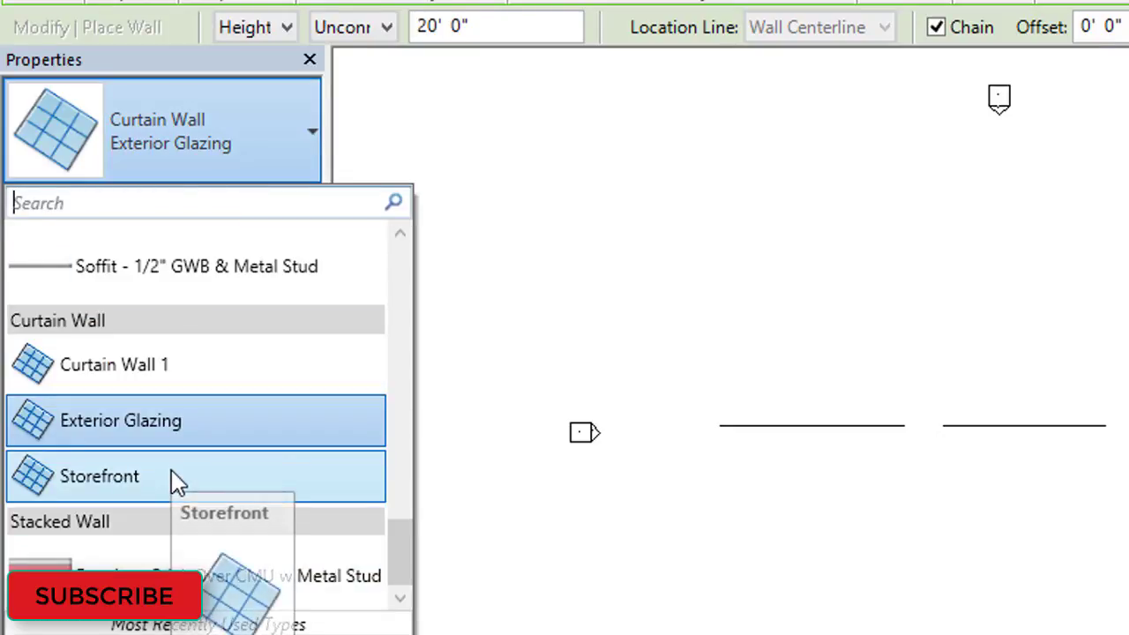
left_click(177, 481)
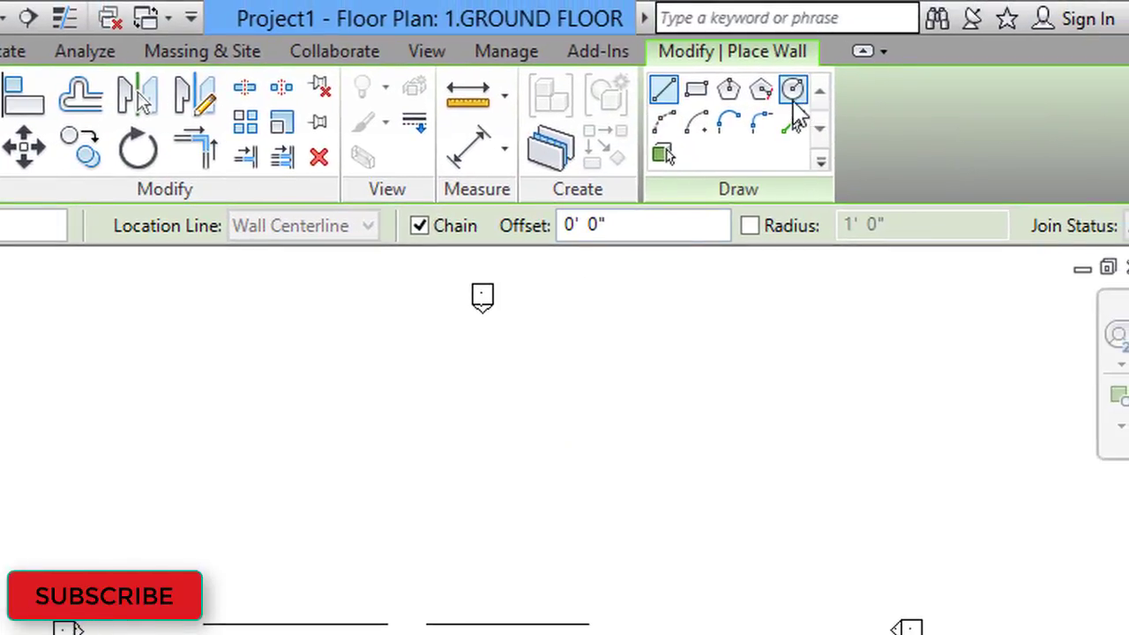
left_click(668, 103)
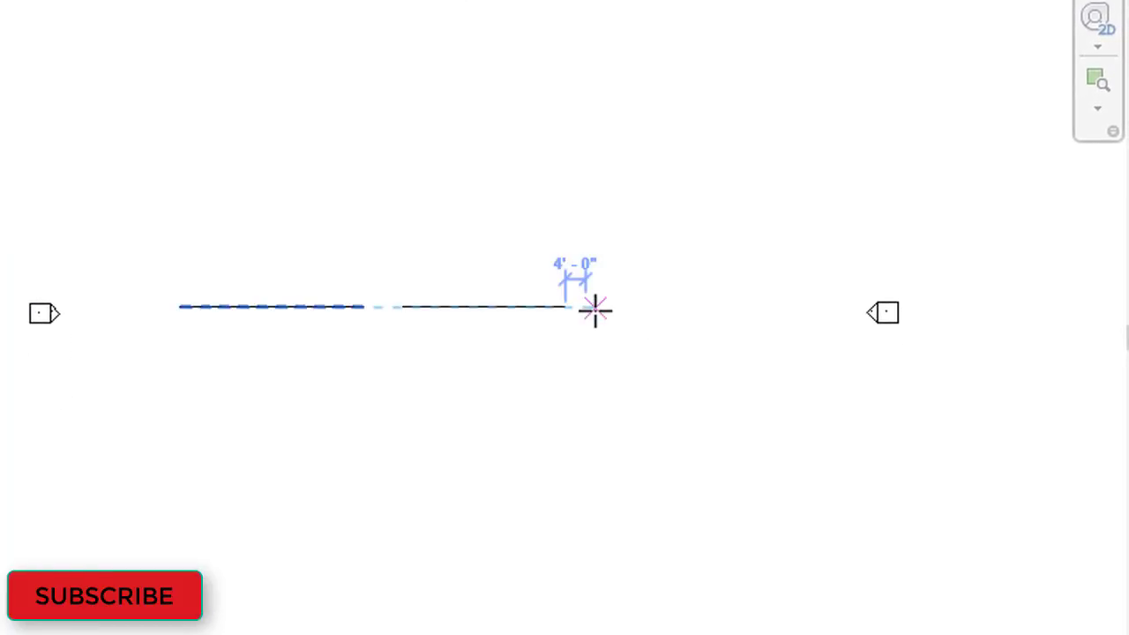
left_click(586, 306)
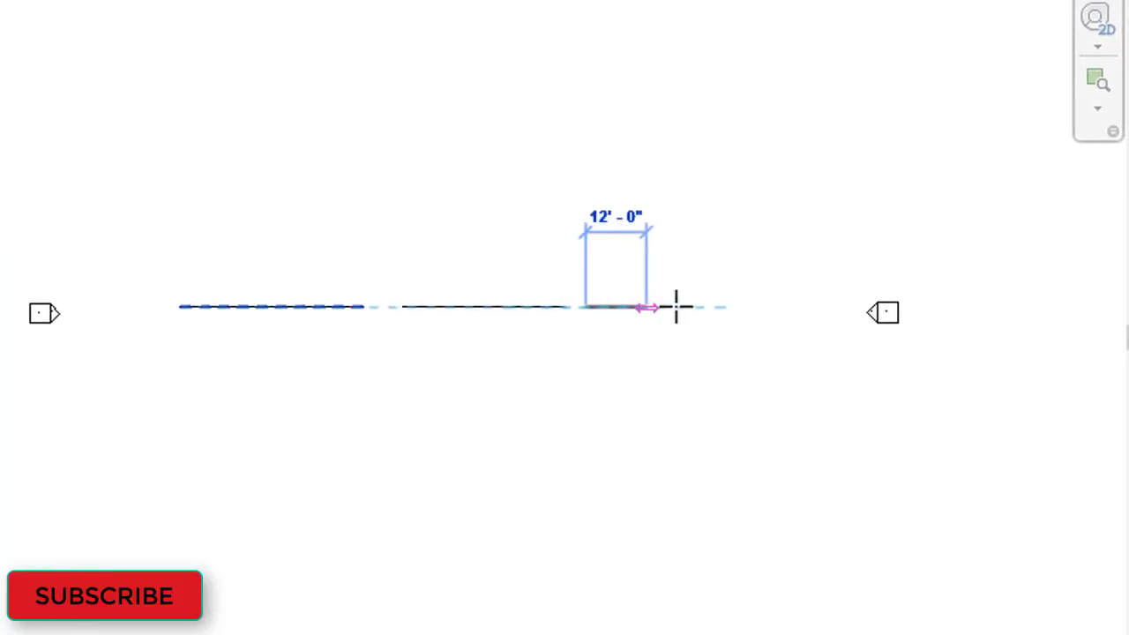
left_click(792, 306)
right_click(731, 132)
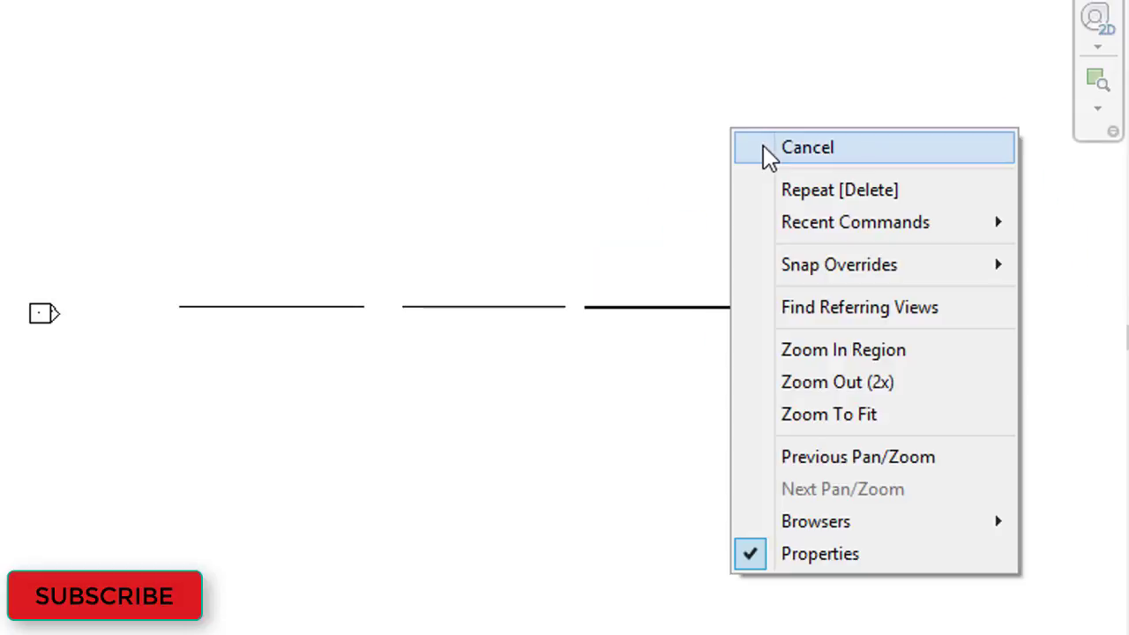
left_click(765, 148)
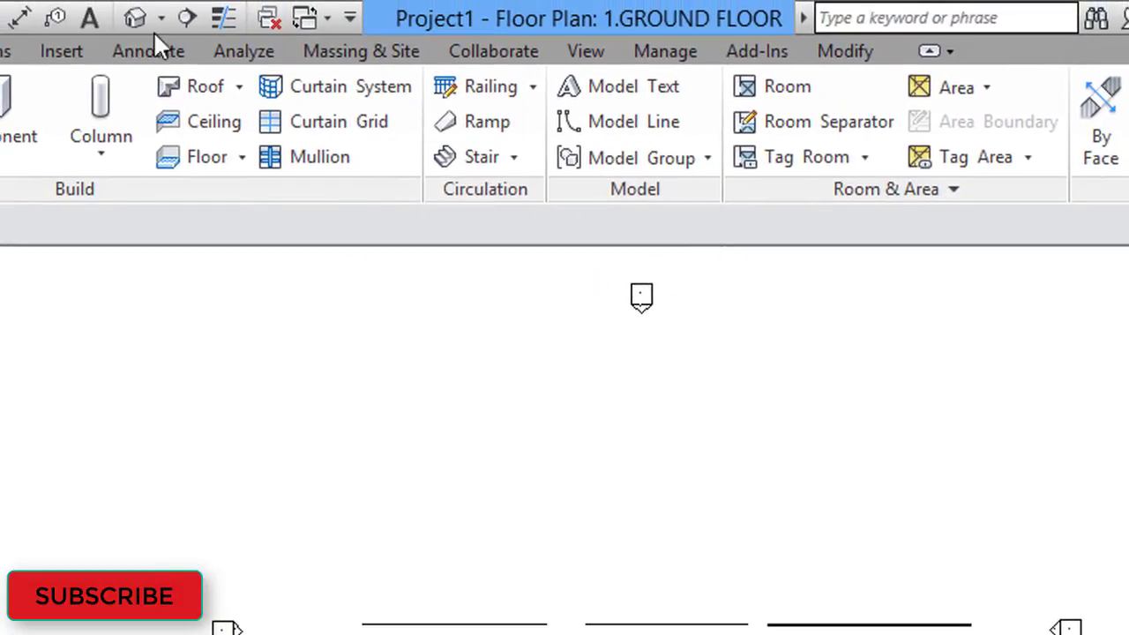
- Open the default 3D view and frame all three curtain walls side by side
left_click(137, 17)
middle_click_drag(650, 212, 387, 232)
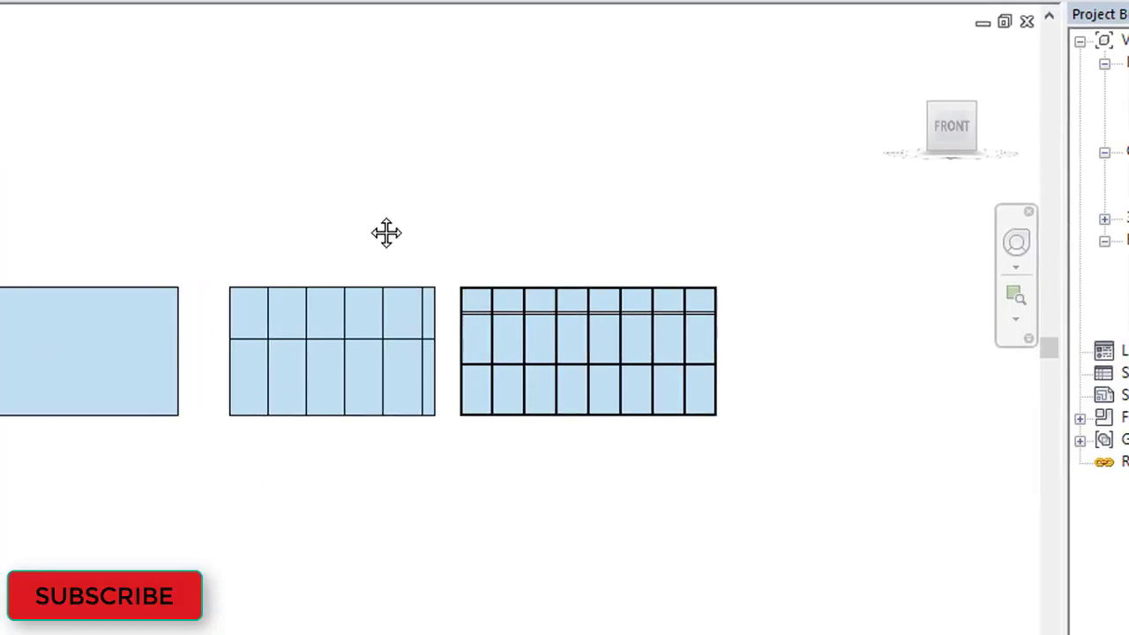
scroll(594, 246, "up", 3)
scroll(642, 166, "up", 2)
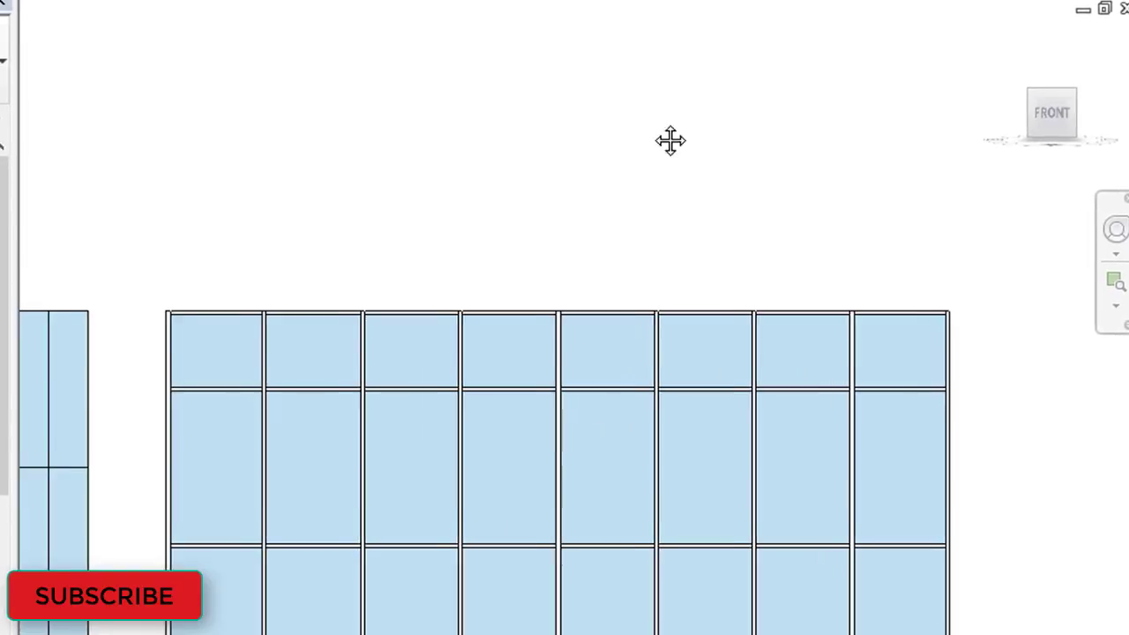
middle_click_drag(670, 141, 668, 116)
scroll(680, 123, "down", 1)
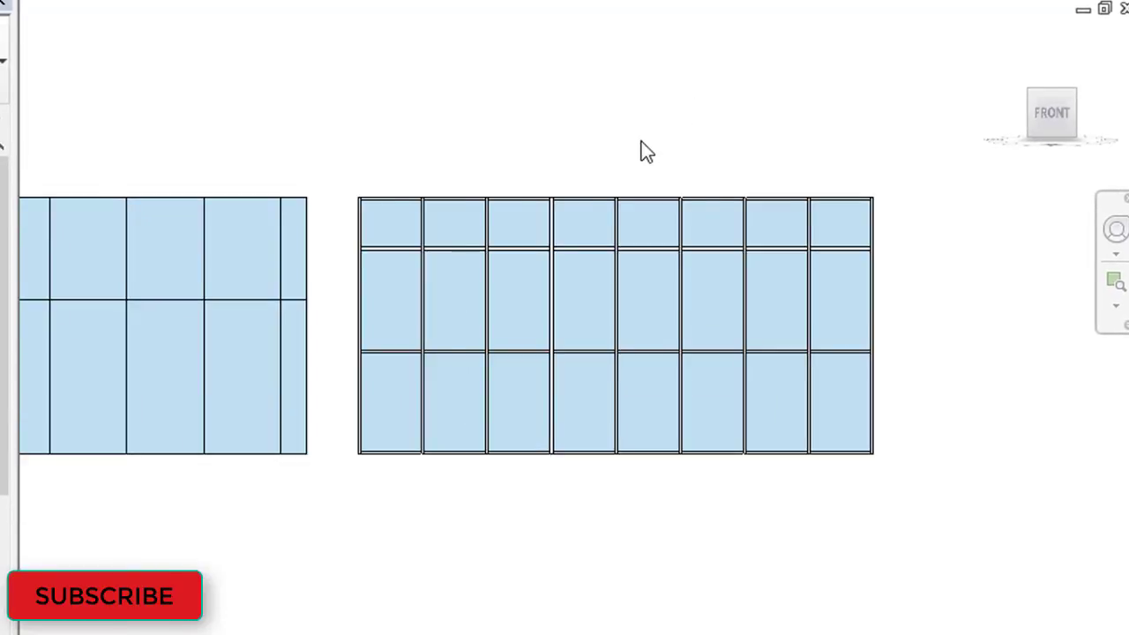
scroll(635, 146, "down", 2)
mouse_move(629, 142)
middle_mouse_down()
mouse_move(799, 167)
mouse_move(809, 181)
middle_mouse_up()
scroll(779, 159, "down", 1)
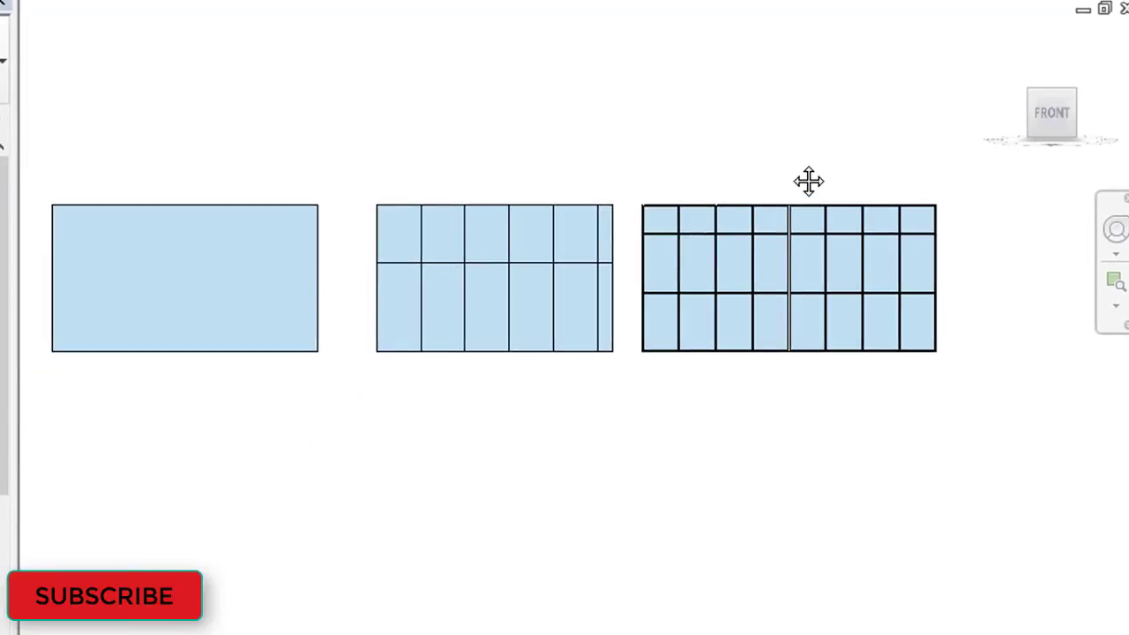
- Select the plain left wall, then recentre the view on the gridded Exterior Glazing wall
left_click(240, 361)
scroll(502, 382, "up", 1)
scroll(502, 382, "up", 2)
middle_click_drag(493, 361, 431, 529)
- Inspect the gridded wall's horizontal and vertical curtain grid lines
scroll(431, 520, "up", 1)
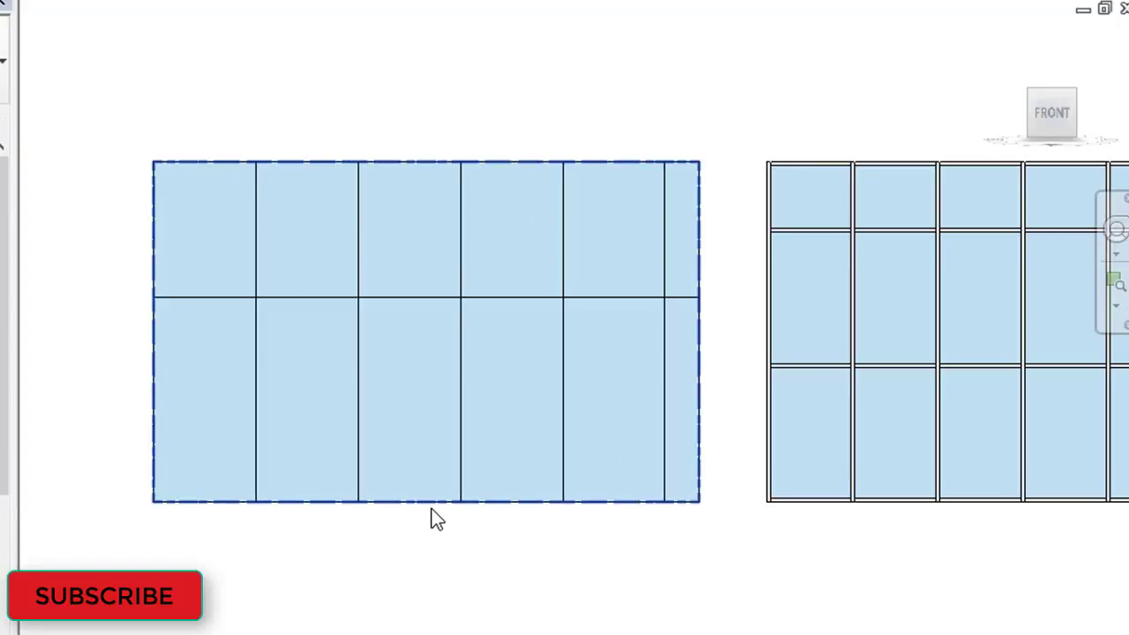
left_click(338, 299)
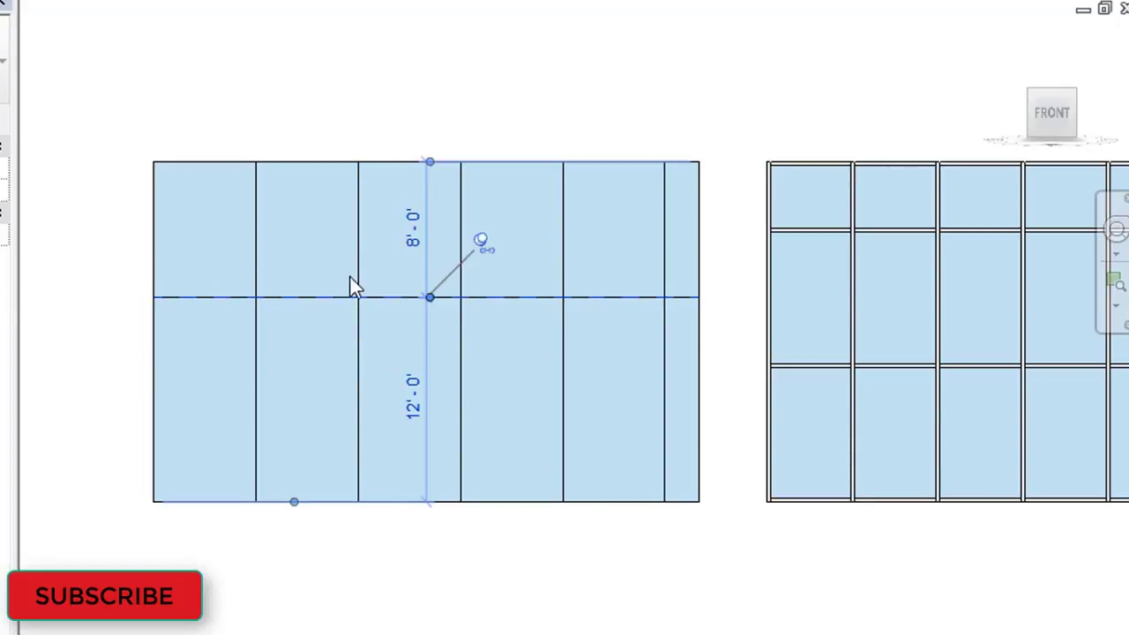
left_click(361, 261)
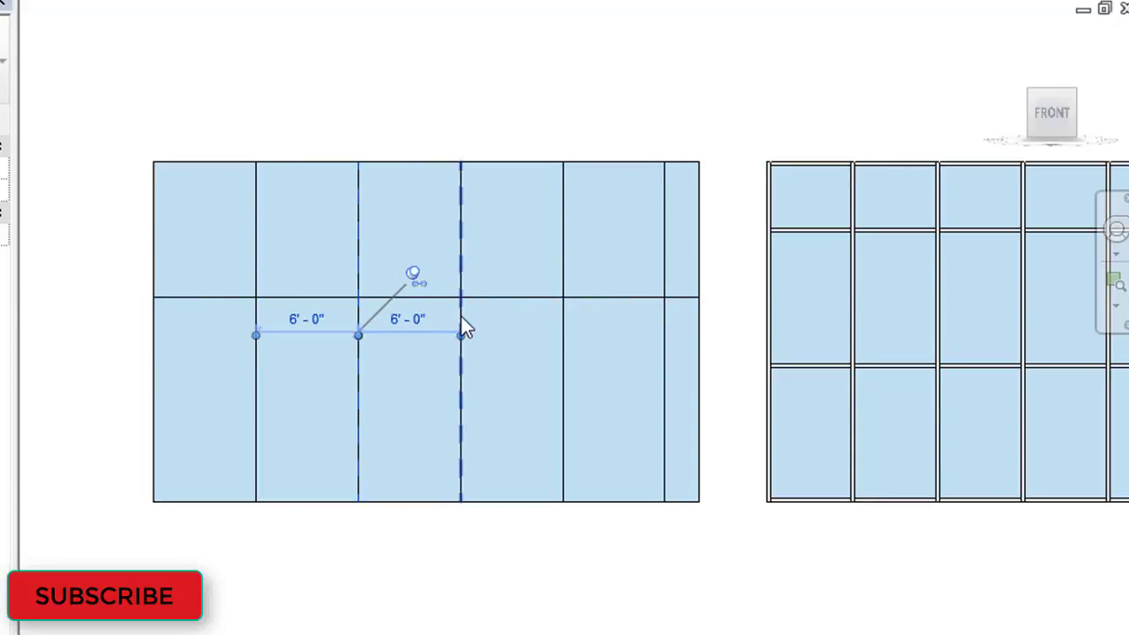
- Inspect the Storefront wall's vertical and horizontal mullions up close
middle_click_drag(623, 325, 277, 348)
scroll(419, 196, "up", 1)
scroll(423, 189, "up", 2)
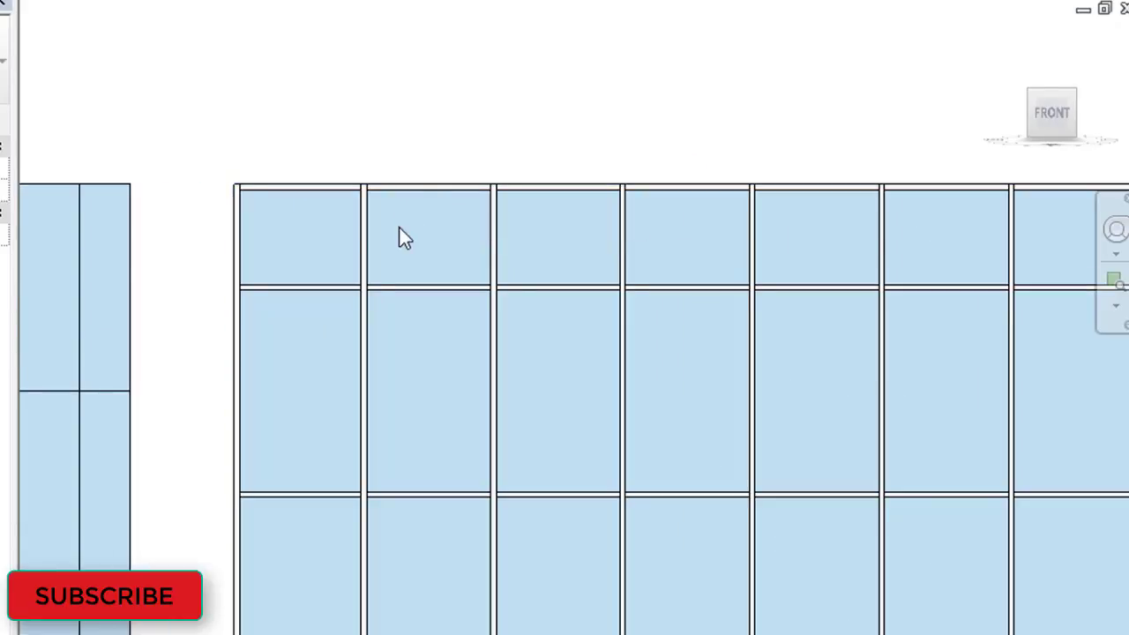
middle_click_drag(404, 236, 388, 180)
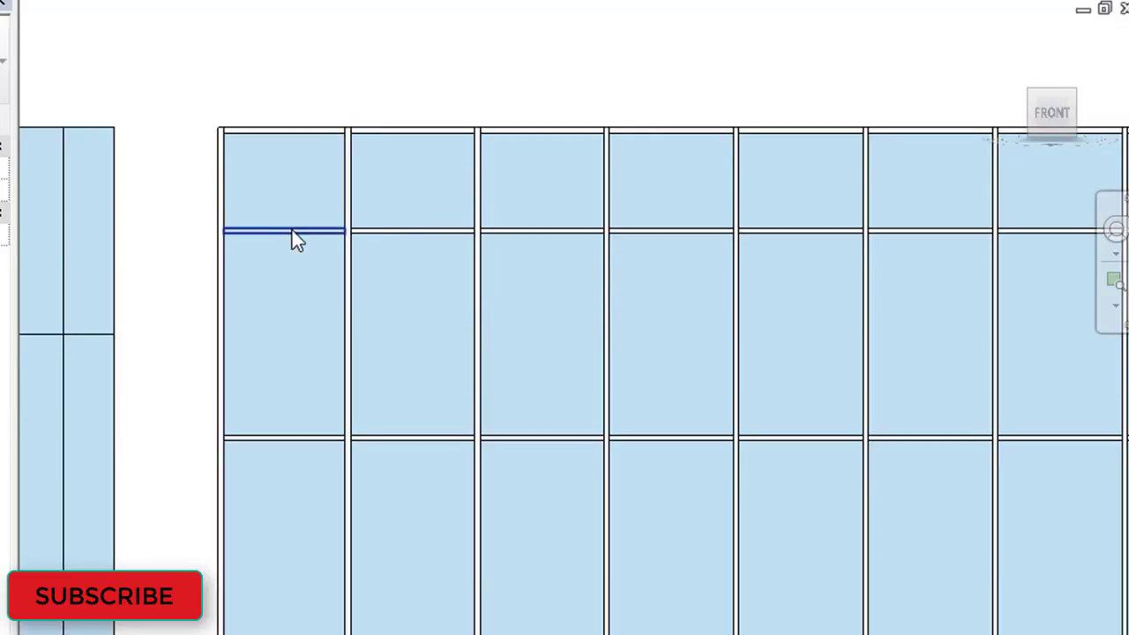
left_click(347, 221)
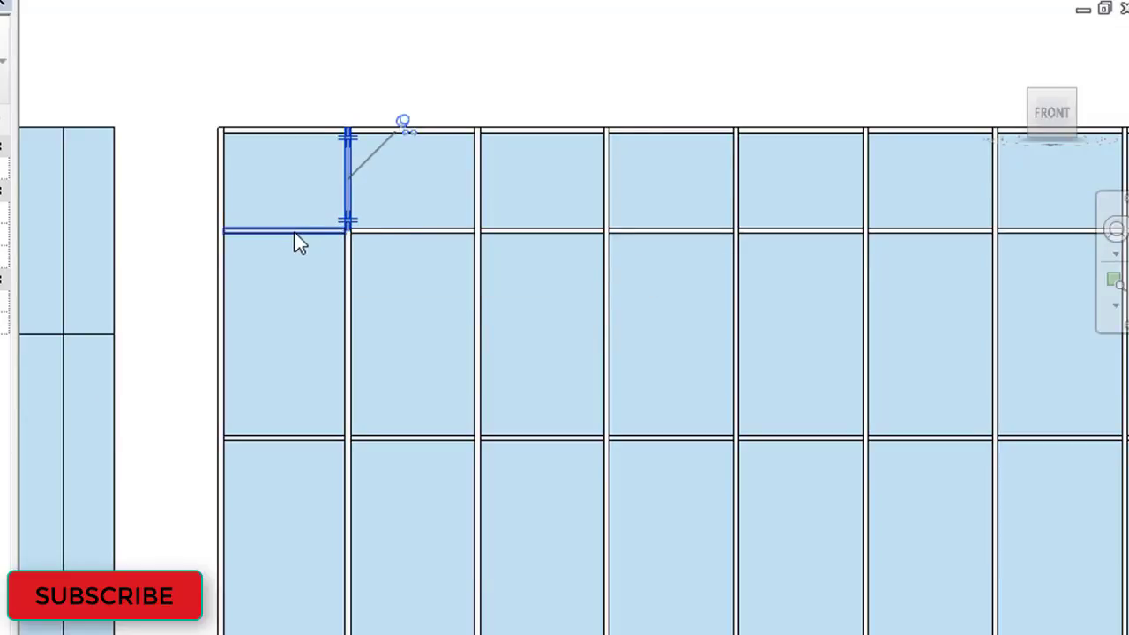
left_click(282, 231)
scroll(225, 300, "up", 3)
scroll(207, 318, "up", 5)
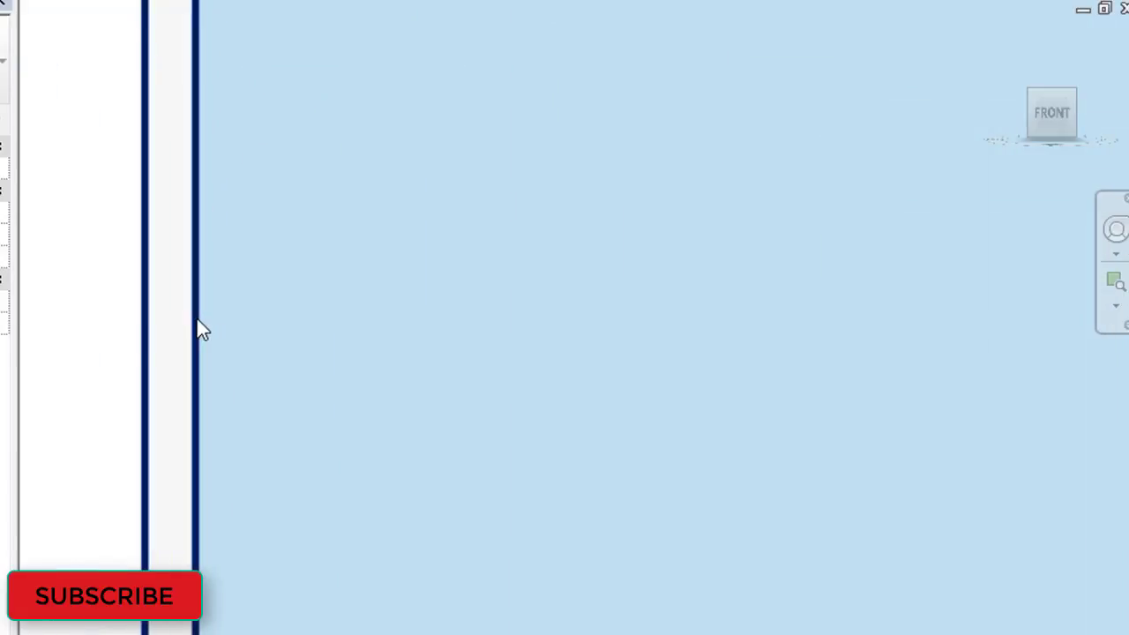
scroll(287, 264, "down", 1)
scroll(288, 261, "down", 3)
scroll(289, 261, "down", 1)
scroll(289, 261, "down", 2)
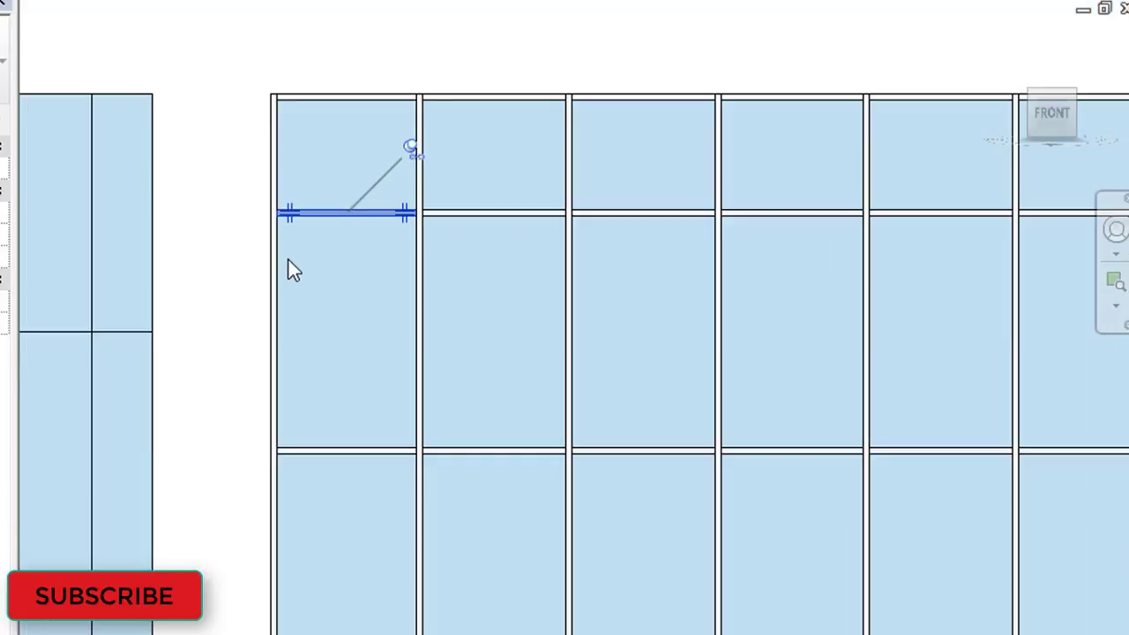
scroll(265, 262, "down", 2)
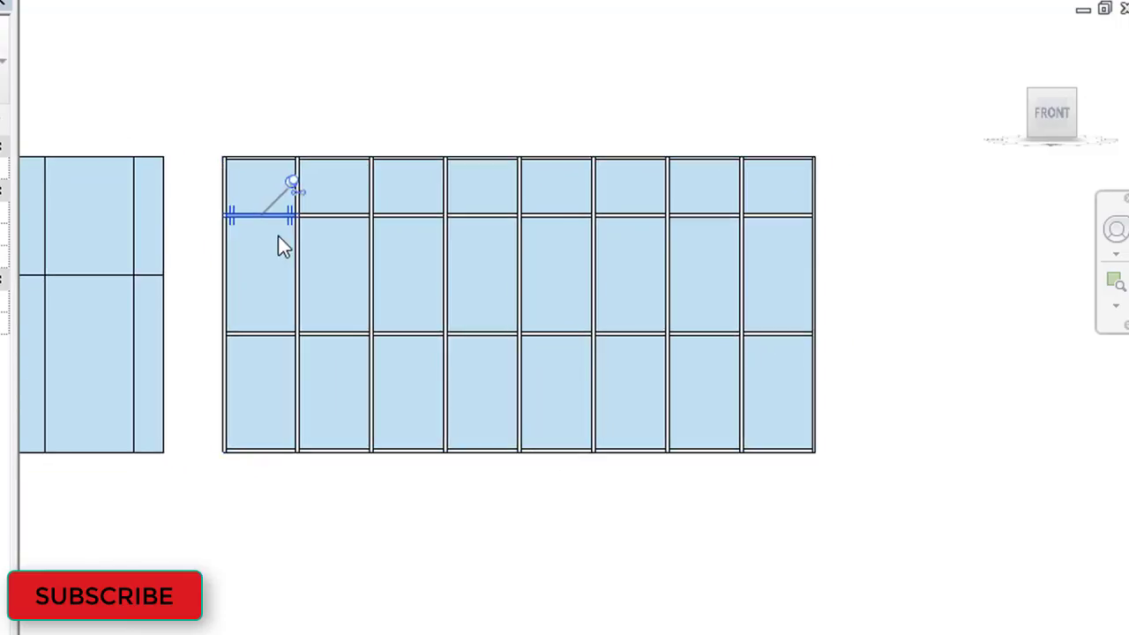
scroll(278, 236, "up", 1)
- Select and deselect the whole Storefront wall, then frame all three walls together
left_click(380, 127)
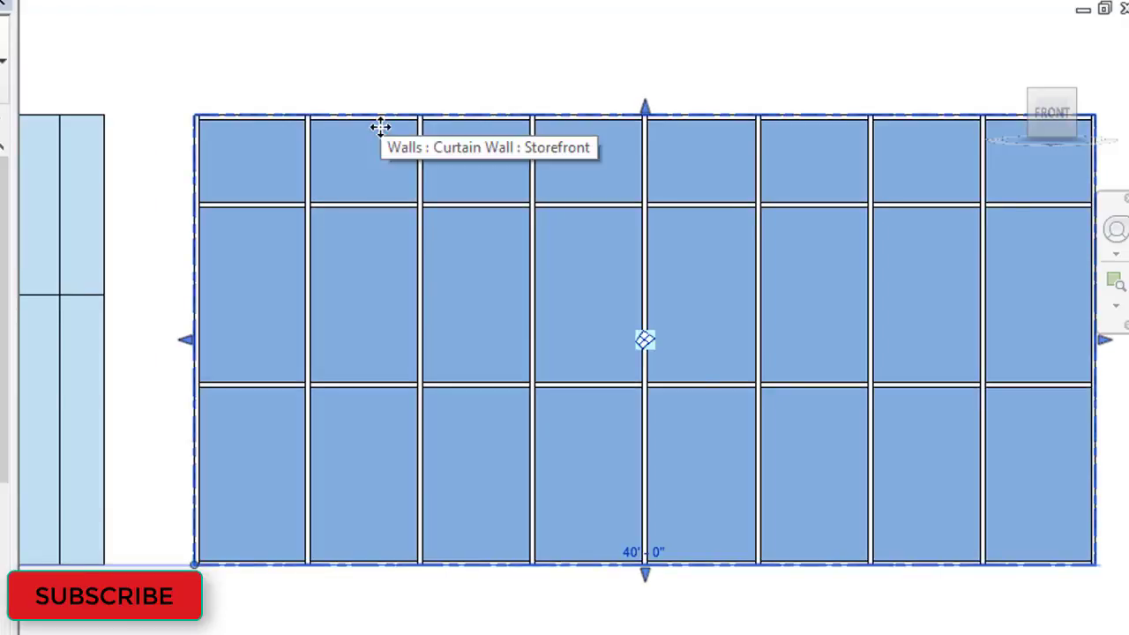
left_click(497, 86)
scroll(572, 78, "down", 3)
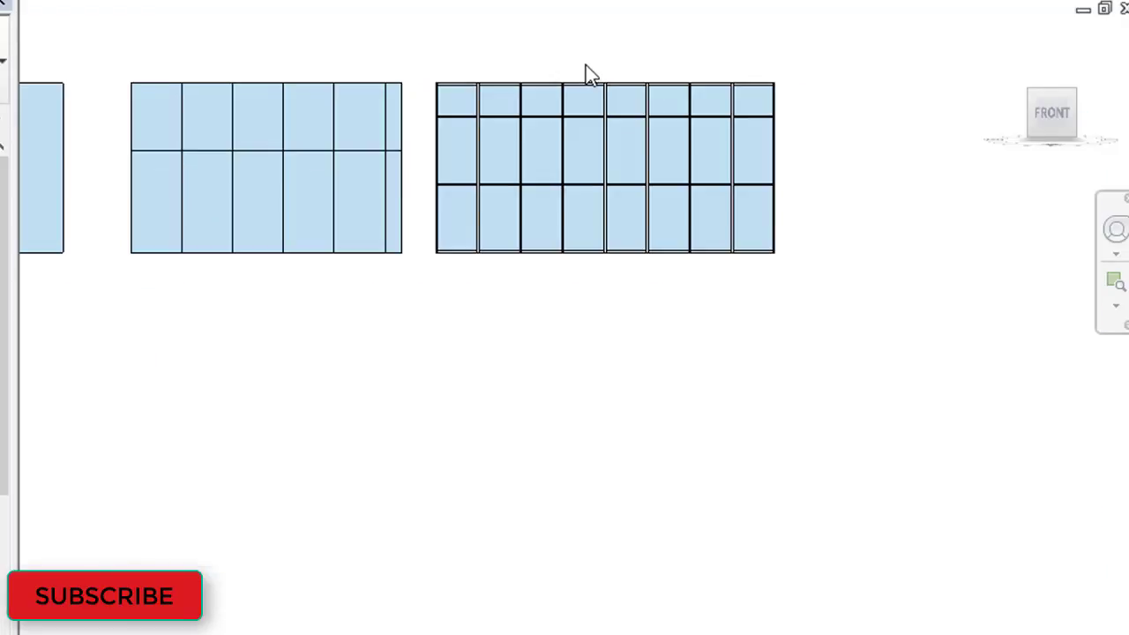
scroll(585, 76, "down", 1)
mouse_move(590, 70)
middle_mouse_down()
mouse_move(892, 262)
mouse_move(801, 202)
middle_mouse_up()
scroll(804, 205, "up", 1)
scroll(799, 194, "down", 1)
scroll(794, 191, "up", 1)
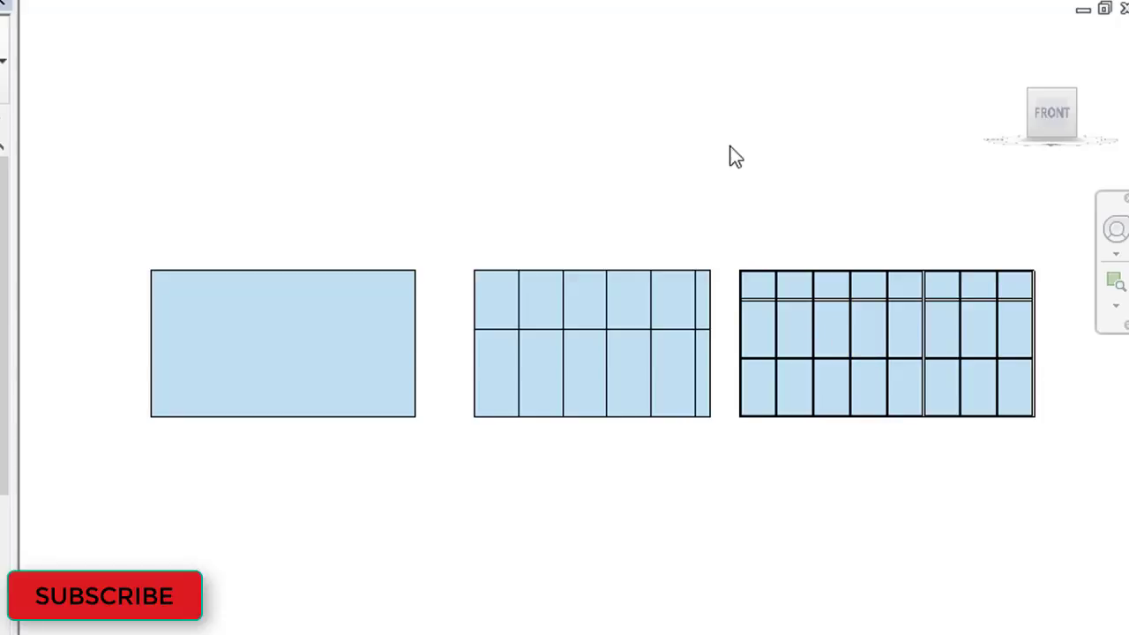
- In the floor plan, check the 36' 0", 32' 0" and 40' 0" wall lengths and their spacing
key("ctrl+Tab")
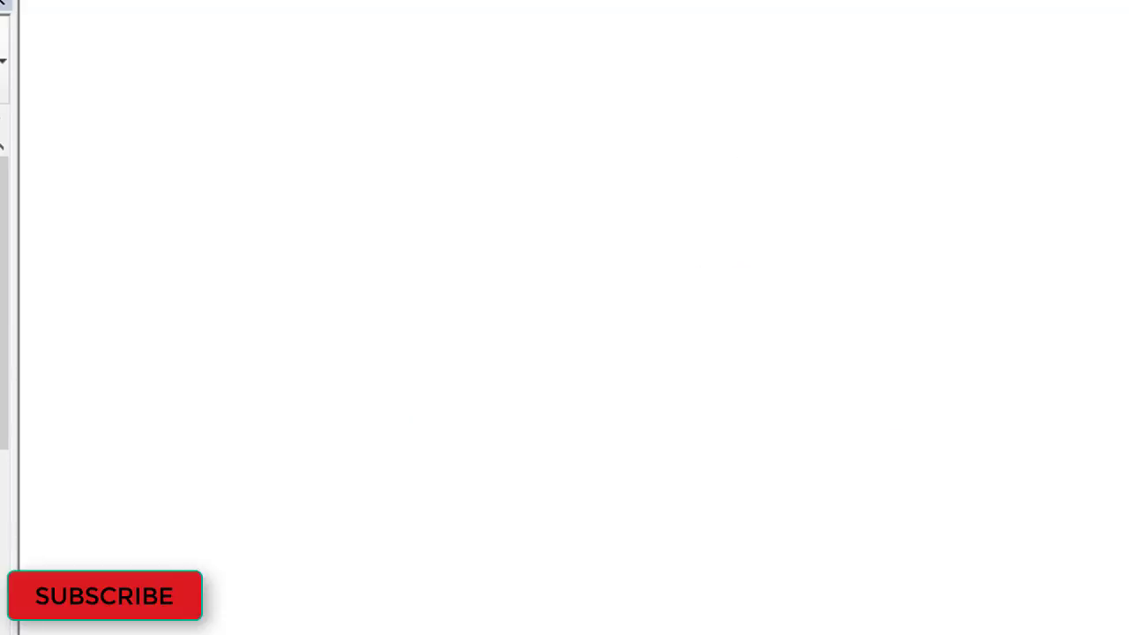
scroll(500, 287, "up", 2)
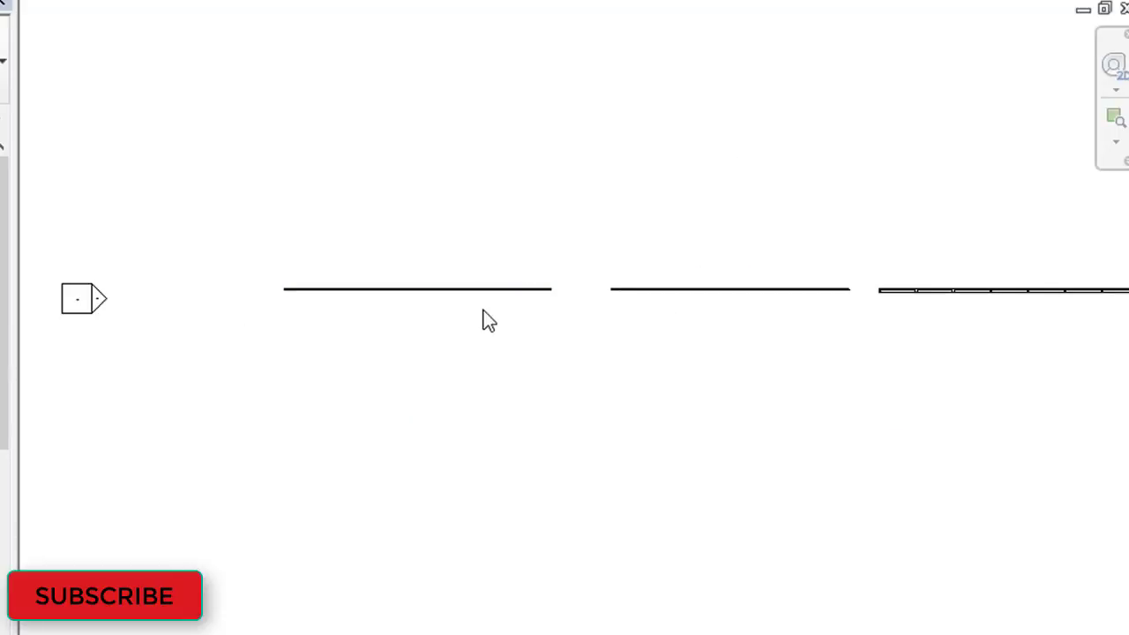
scroll(493, 291, "up", 1)
left_click(493, 288)
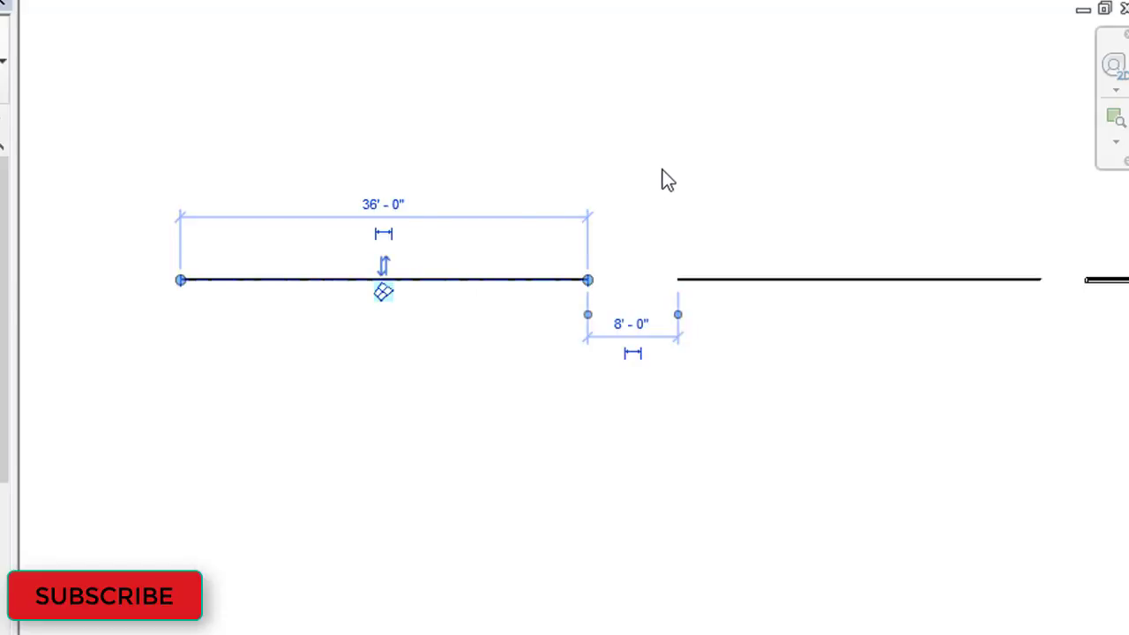
scroll(635, 176, "down", 2)
left_click(695, 226)
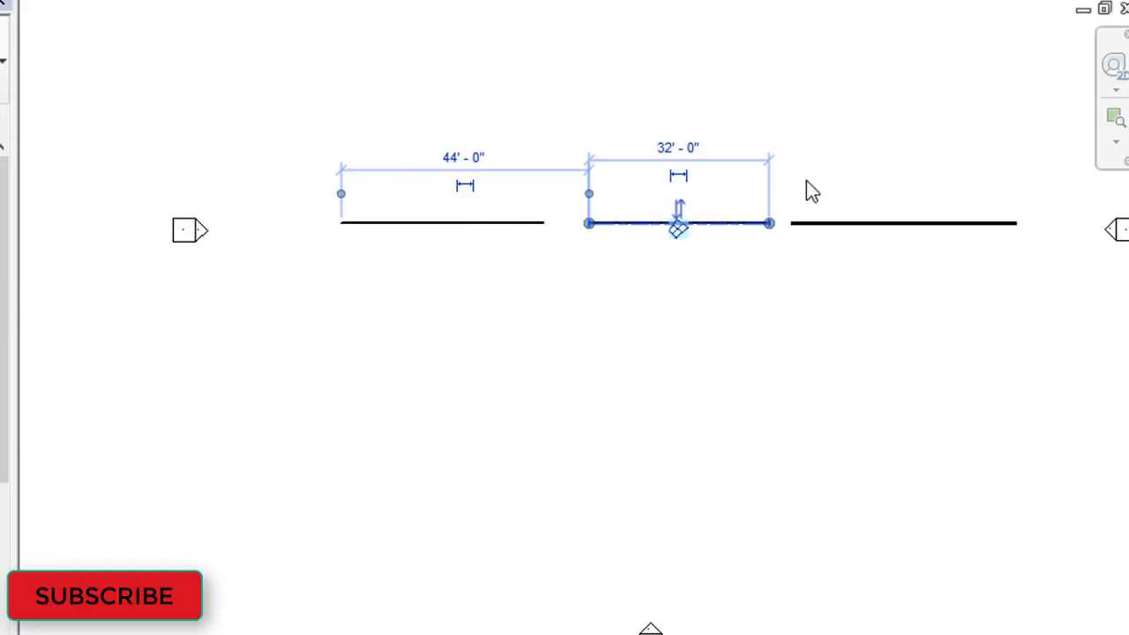
left_click(903, 152)
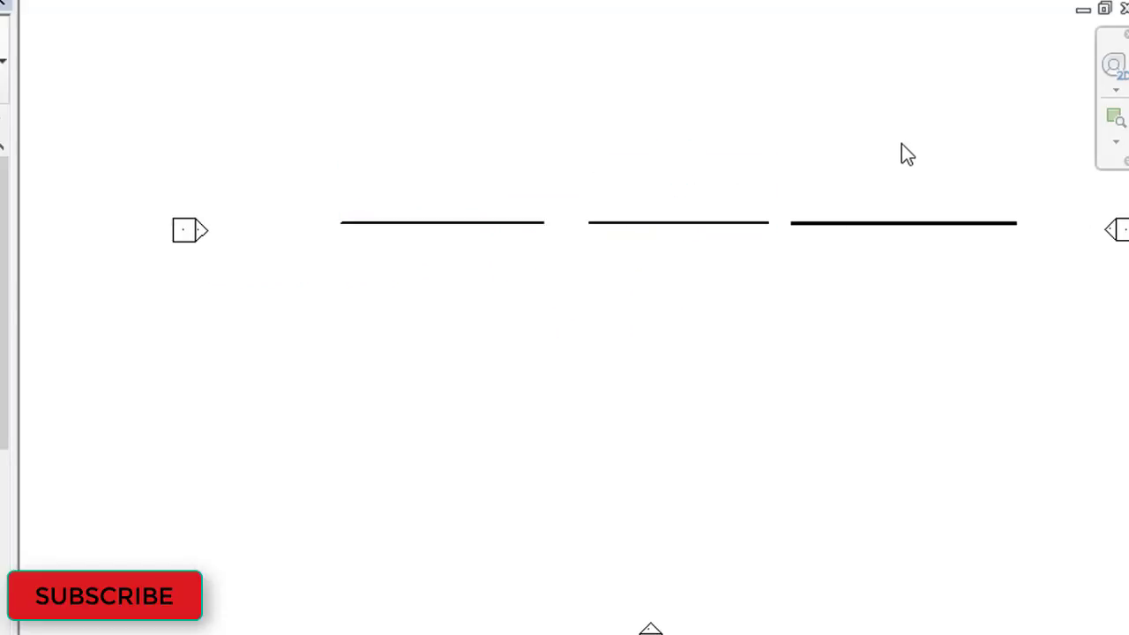
left_click(938, 236)
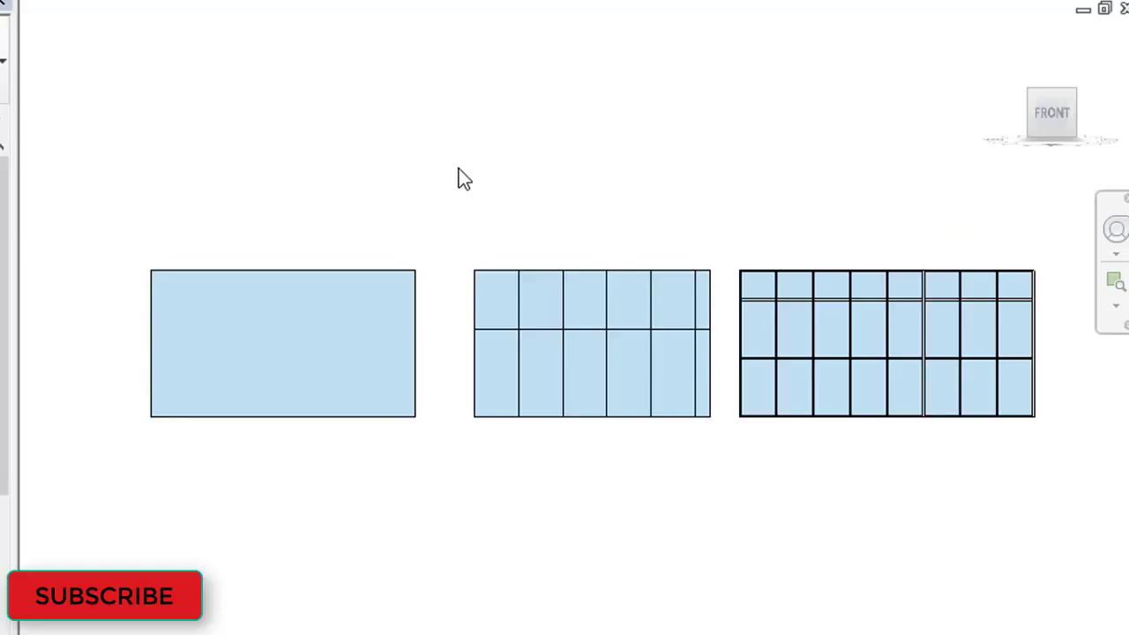
- Recentre the front view and select the plain left curtain wall
scroll(590, 149, "down", 1)
mouse_move(521, 192)
middle_mouse_down()
mouse_move(559, 186)
mouse_move(497, 177)
middle_mouse_up()
scroll(537, 183, "up", 1)
scroll(529, 181, "up", 1)
left_click(271, 265)
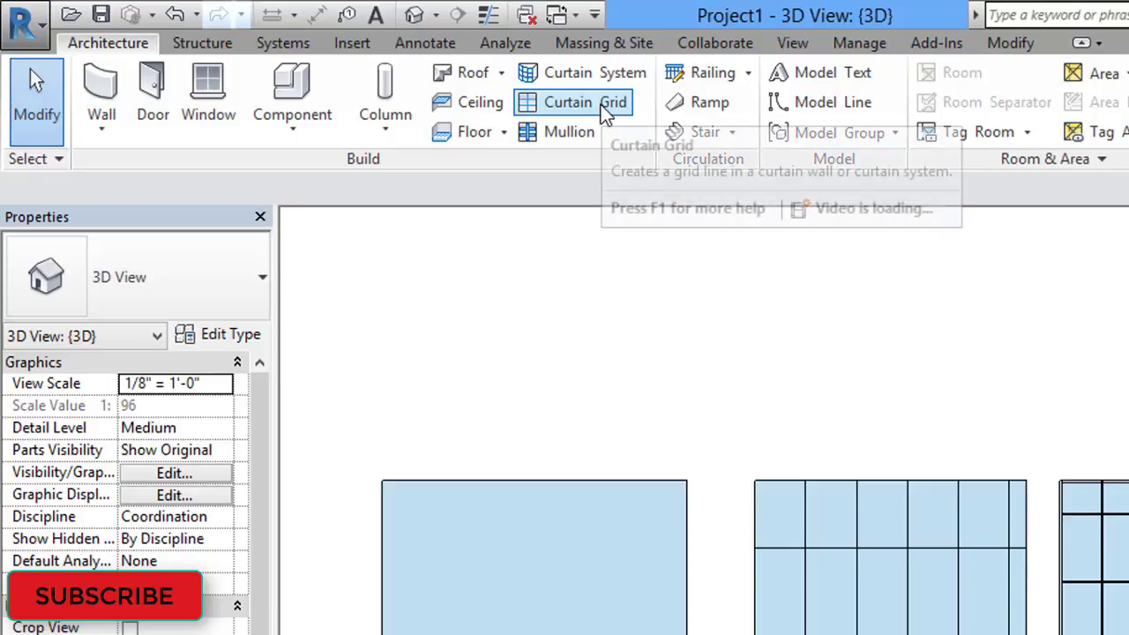
- Add three horizontal and four vertical curtain grid lines across the left wall
left_click(606, 109)
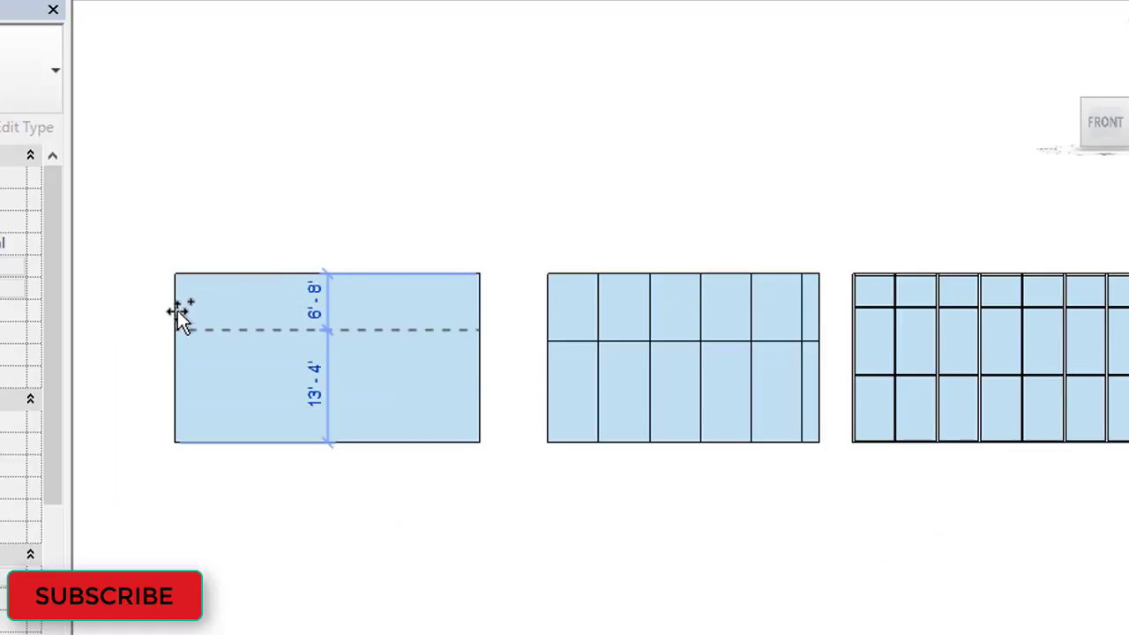
left_click(174, 306)
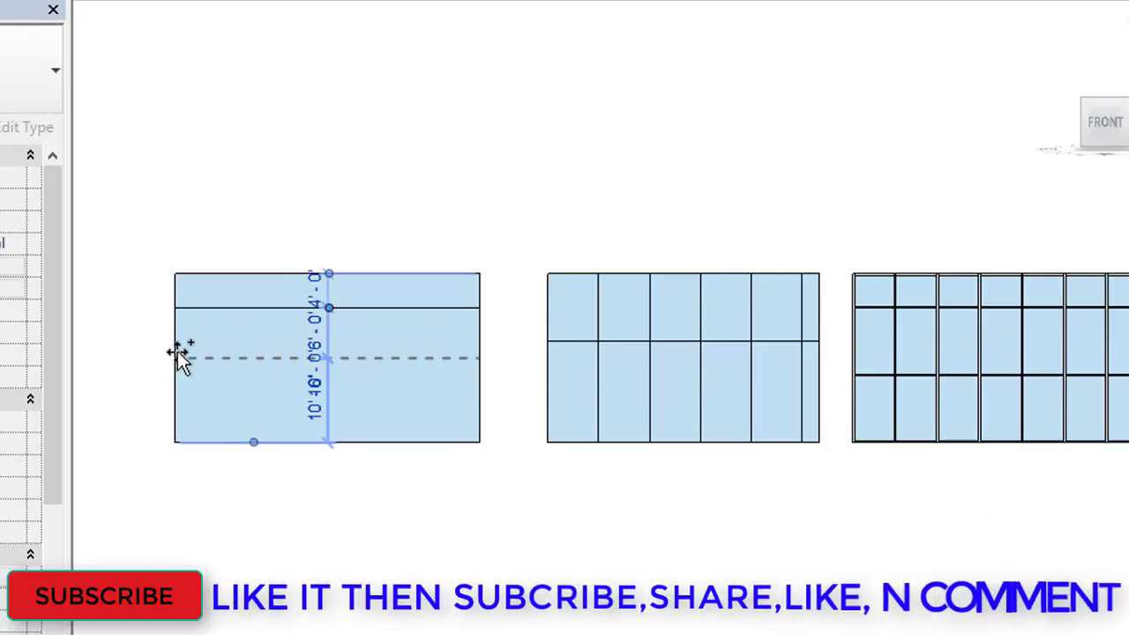
left_click(180, 359)
left_click(178, 401)
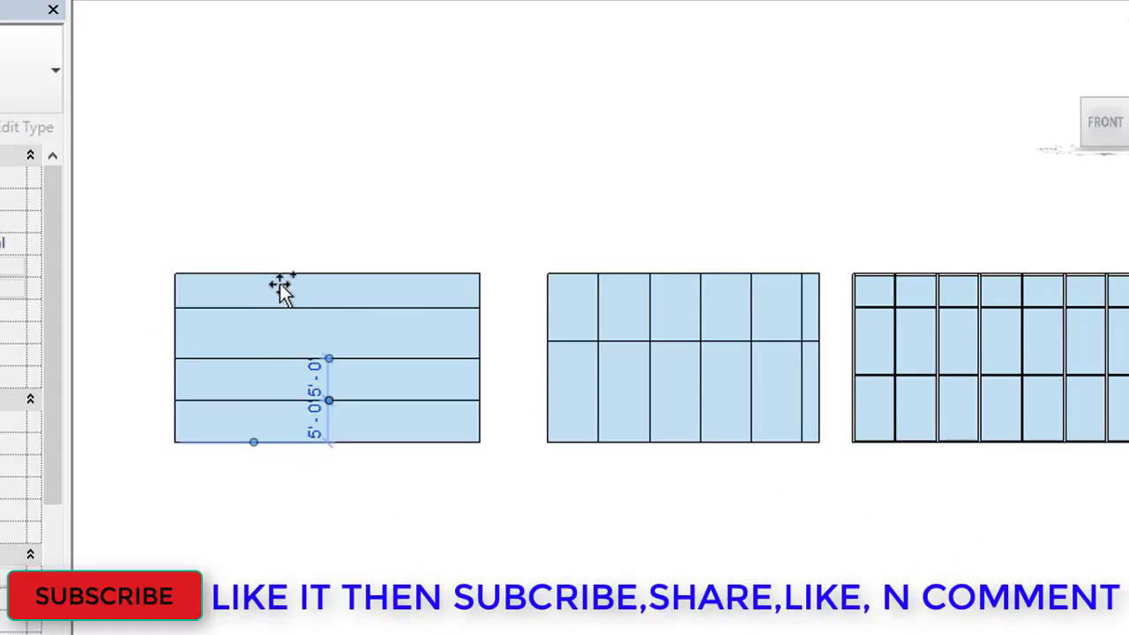
left_click(230, 275)
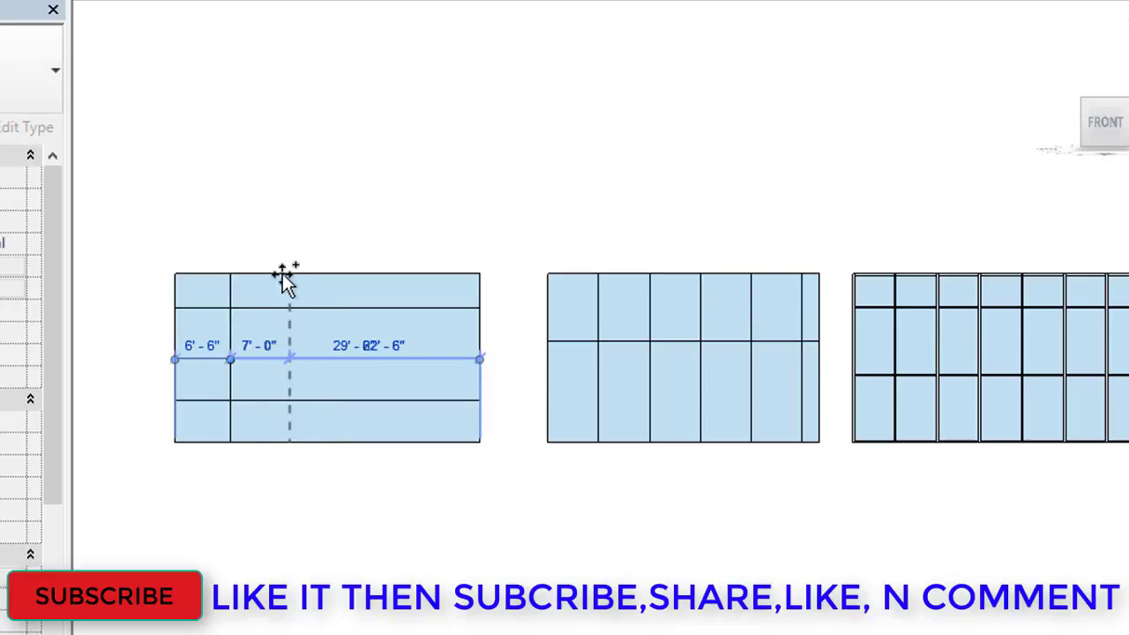
left_click(281, 274)
left_click(349, 273)
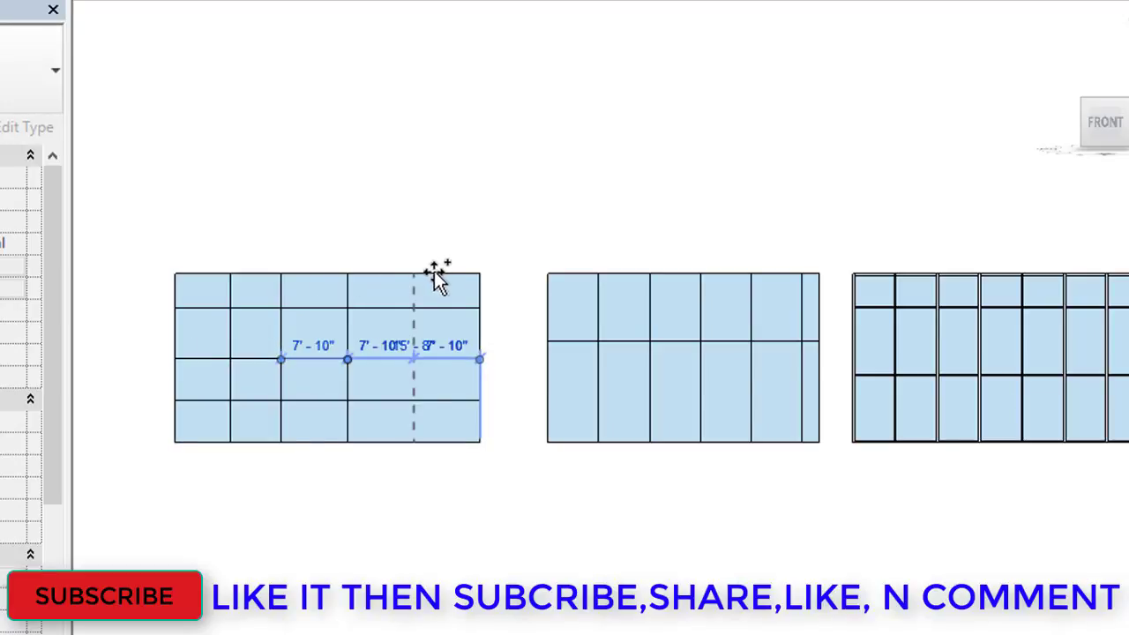
left_click(432, 273)
right_click(669, 104)
left_click(693, 123)
right_click(675, 109)
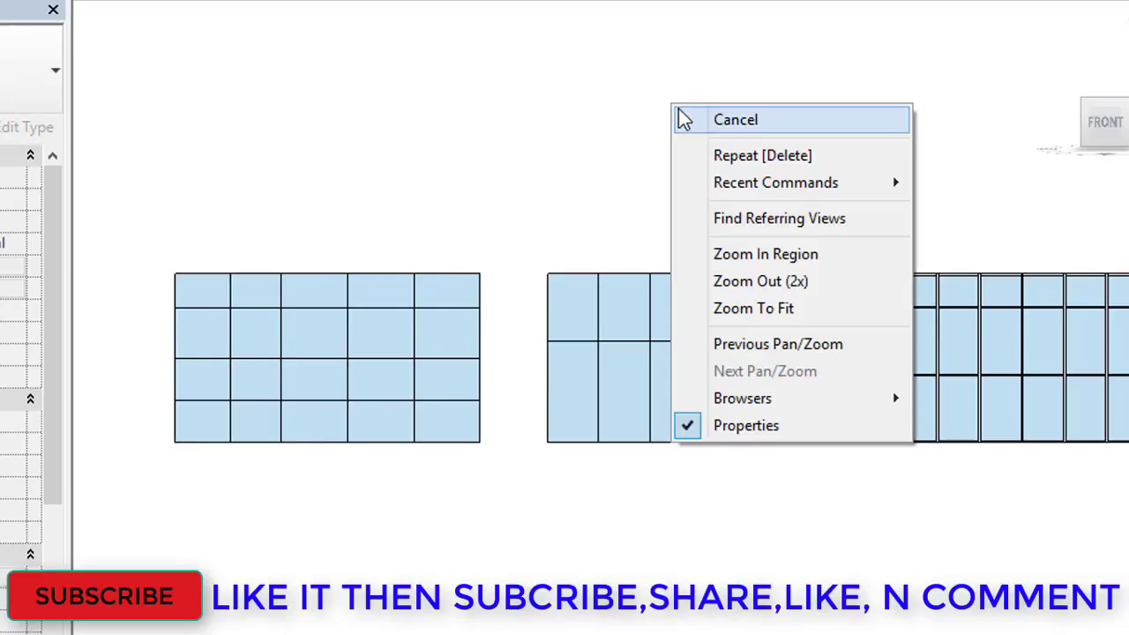
left_click(682, 116)
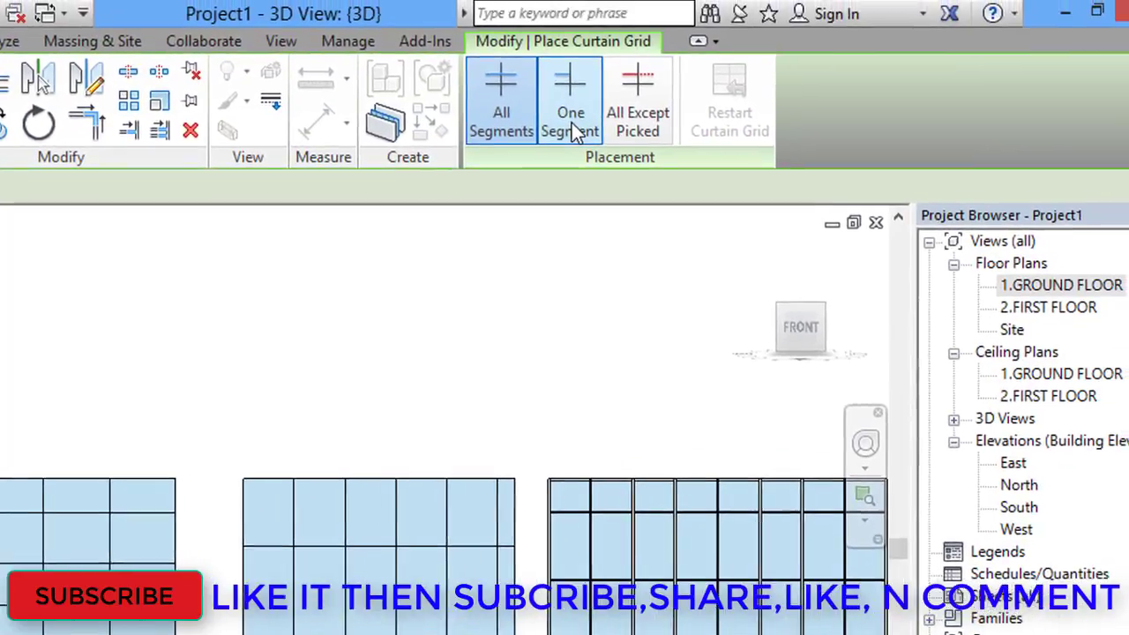
- Split single panels with short One Segment horizontal and vertical grid lines (3' 0", 3' 11")
left_click(569, 124)
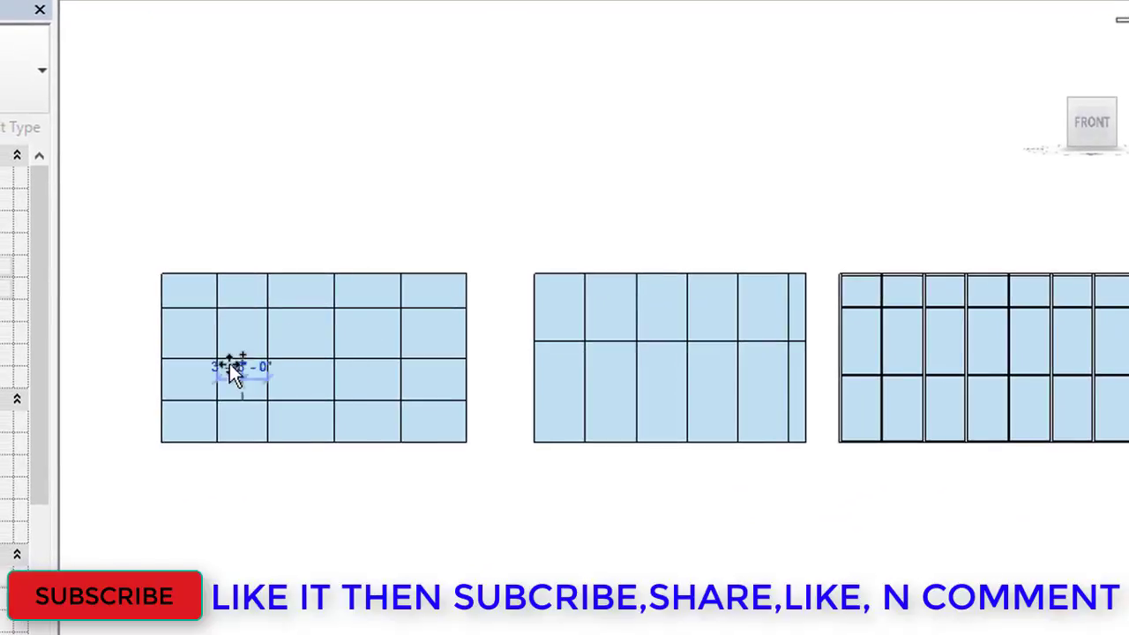
scroll(251, 335, "up", 4)
scroll(227, 361, "up", 2)
middle_click_drag(321, 352, 430, 342)
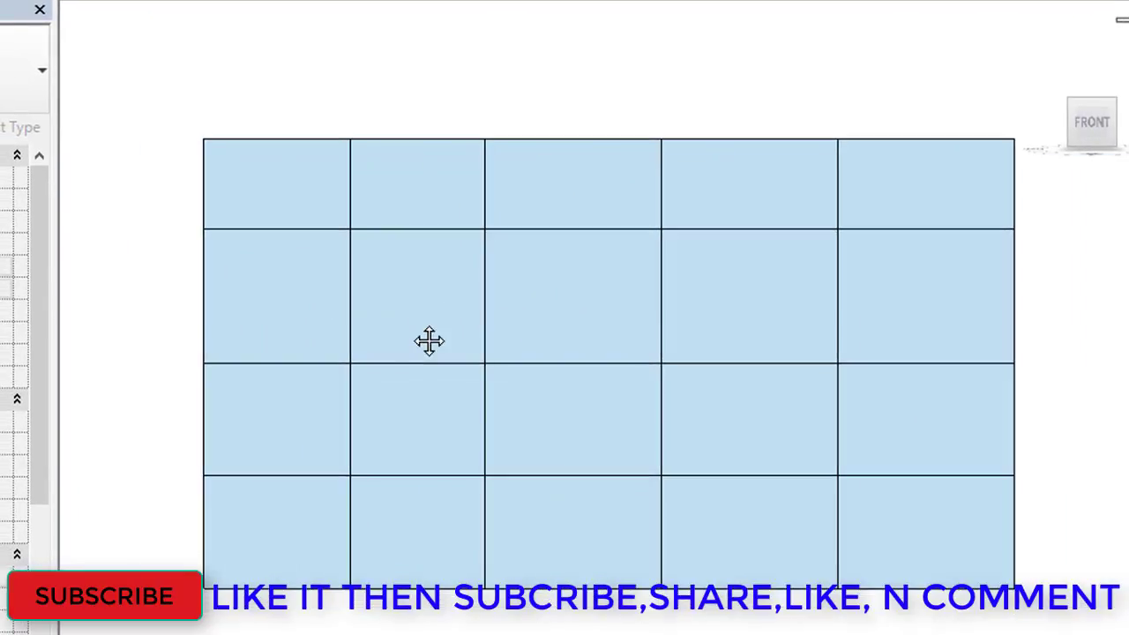
left_click(347, 292)
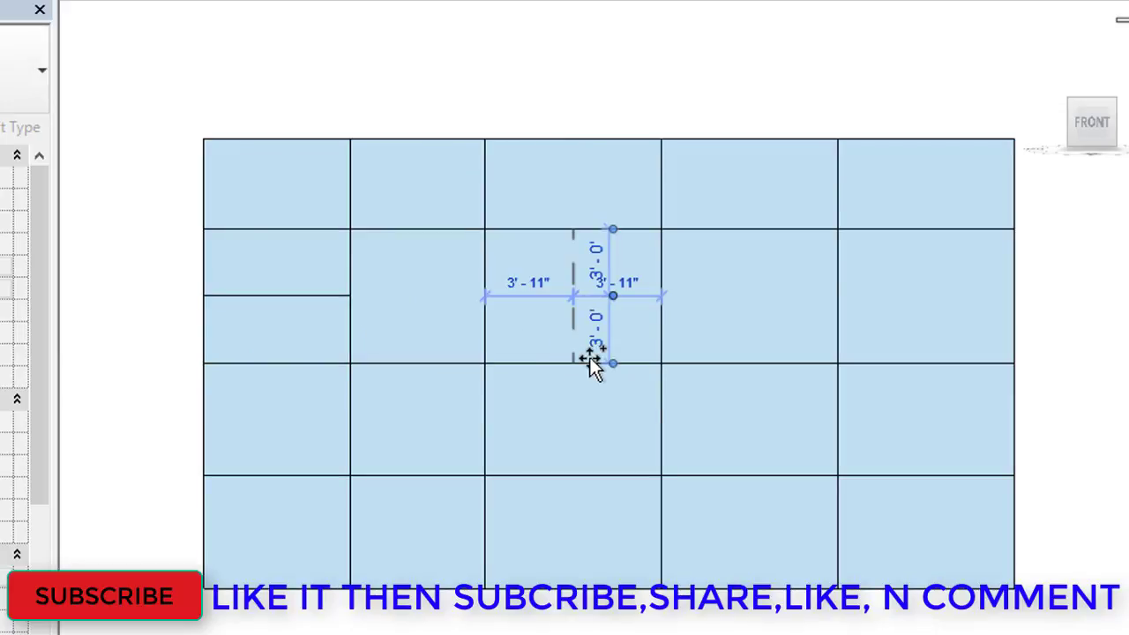
left_click(561, 141)
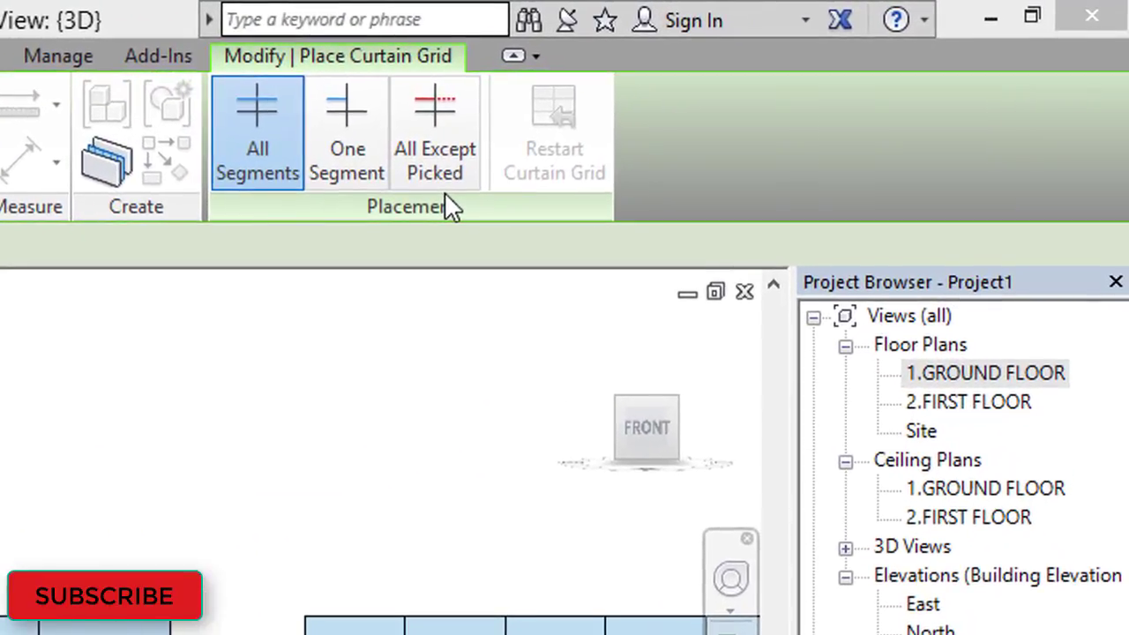
- Place an All Except Picked horizontal grid line, excluding two of its panels
left_click(440, 157)
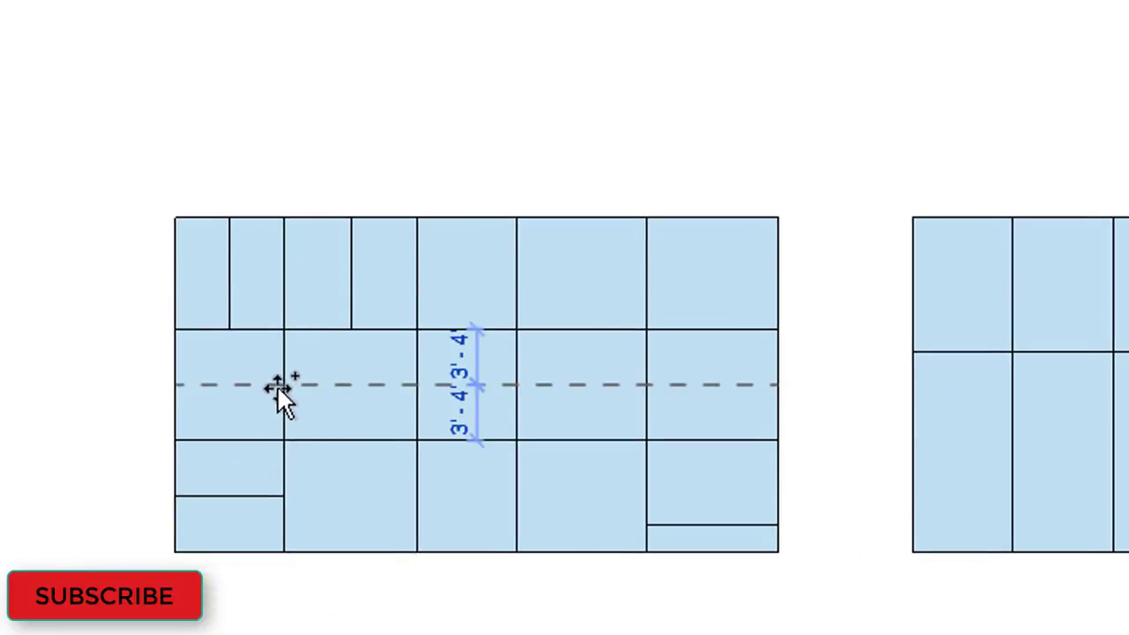
left_click(277, 384)
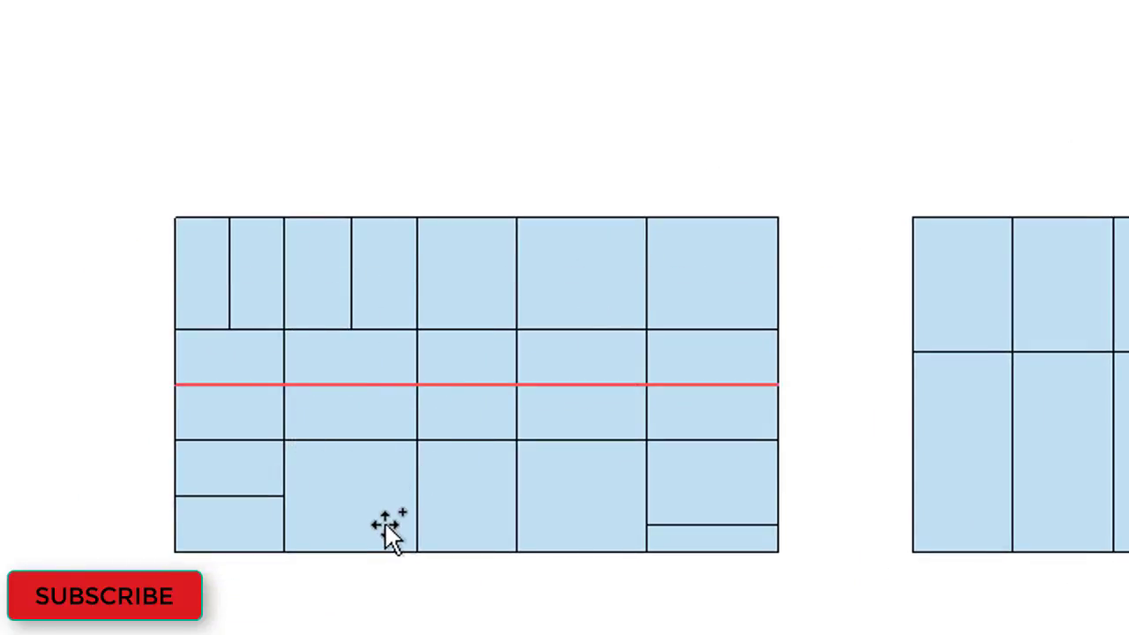
left_click(359, 379)
left_click(597, 386)
middle_click_drag(575, 415, 507, 522)
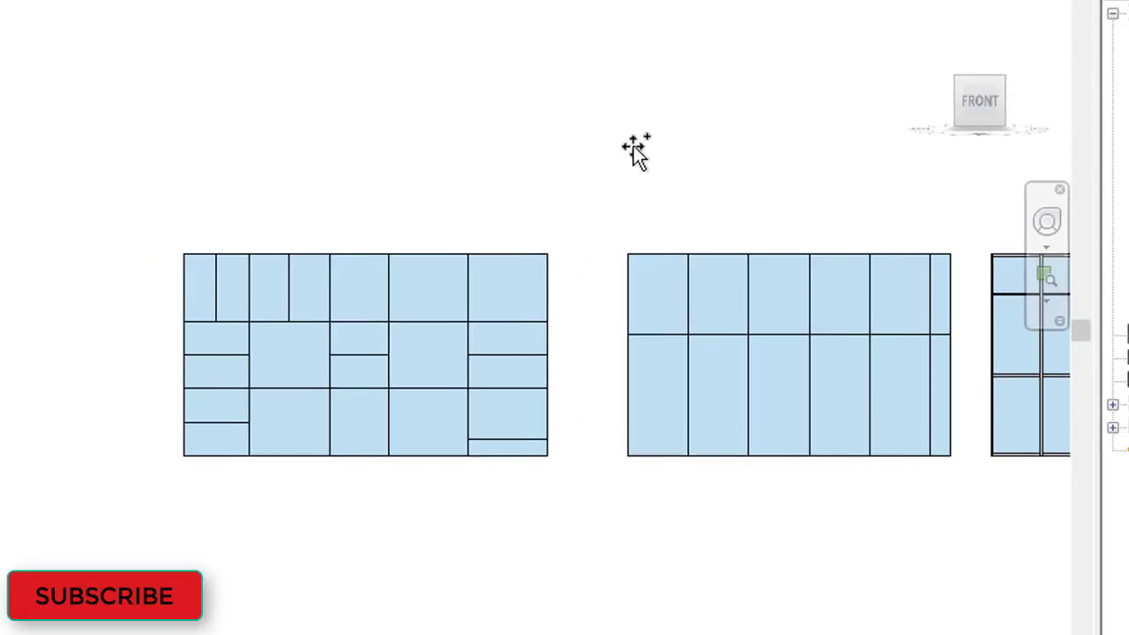
- Bring all three curtain walls into view and cancel the Curtain Grid command
scroll(543, 155, "up", 2)
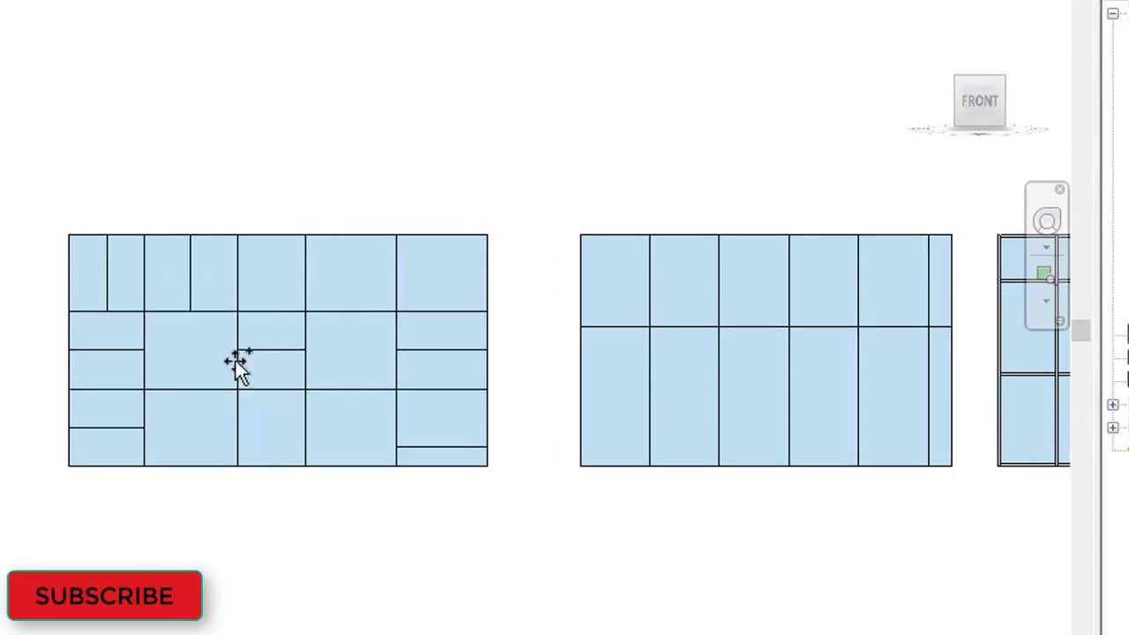
scroll(323, 272, "down", 2)
middle_click_drag(323, 273, 248, 308)
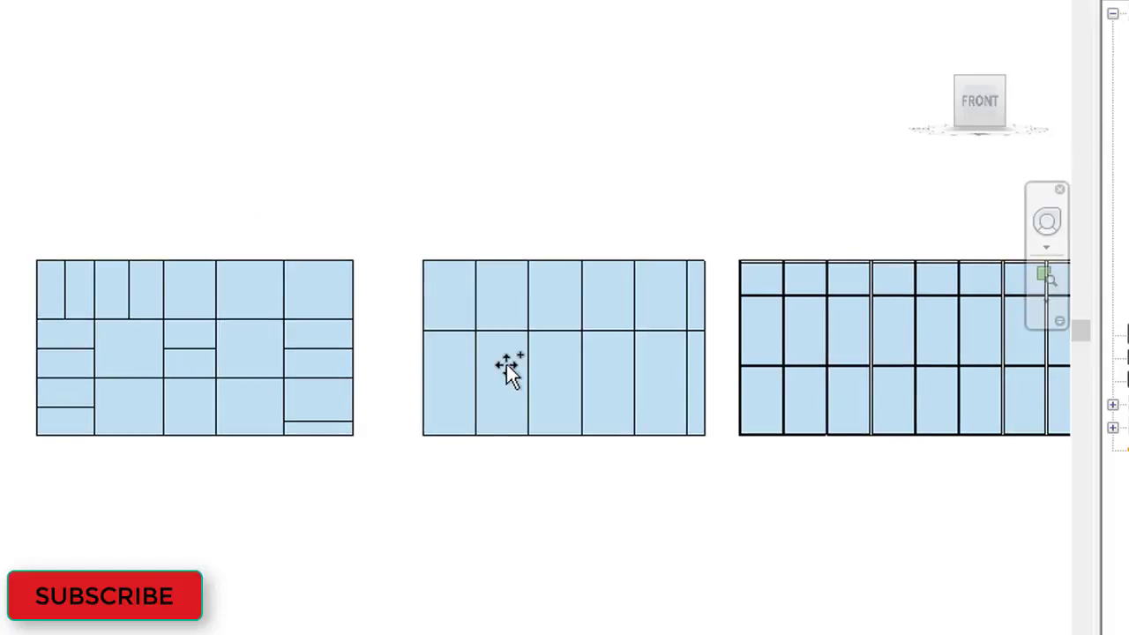
scroll(825, 344, "up", 2)
scroll(698, 333, "up", 2)
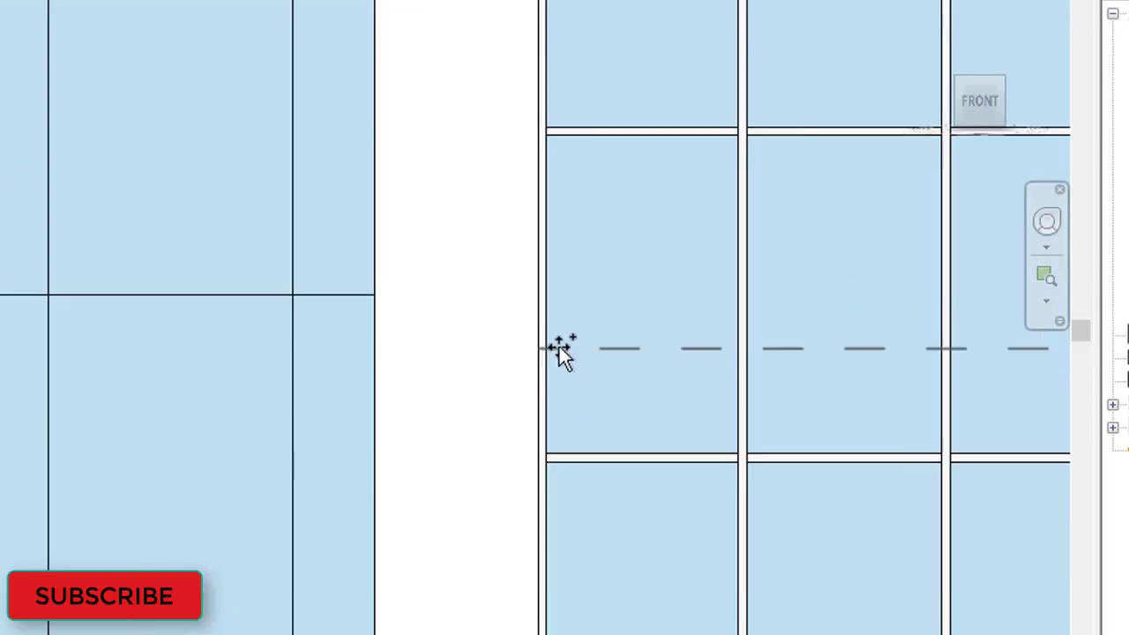
scroll(559, 352, "down", 2)
scroll(567, 353, "down", 3)
middle_click_drag(491, 184, 774, 262)
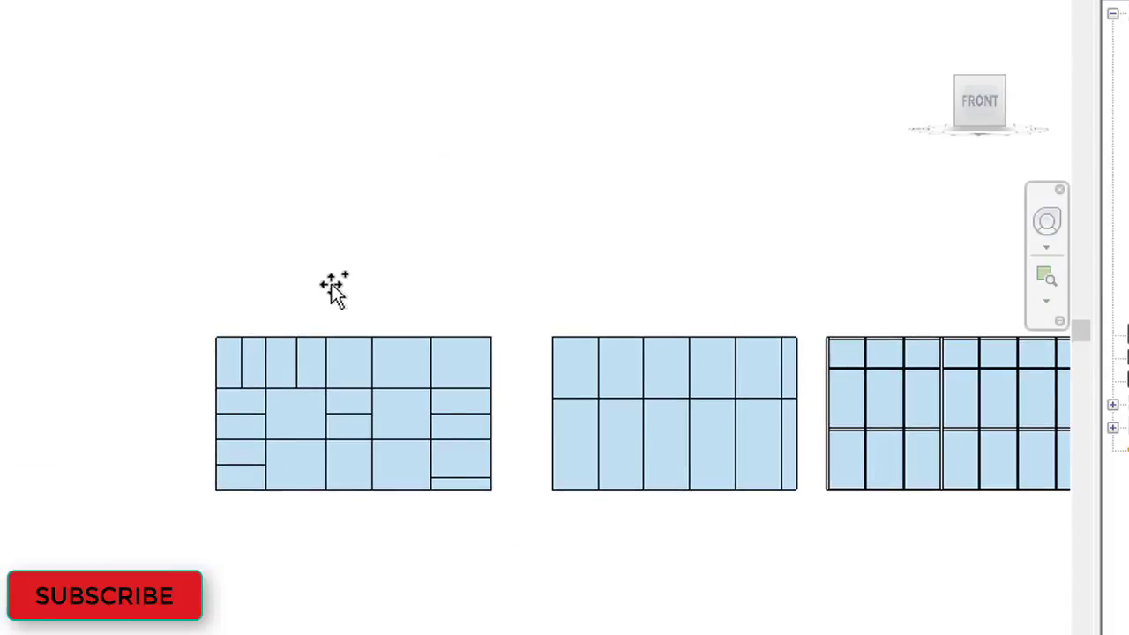
scroll(335, 285, "up", 1)
middle_click_drag(335, 285, 482, 255)
right_click(302, 137)
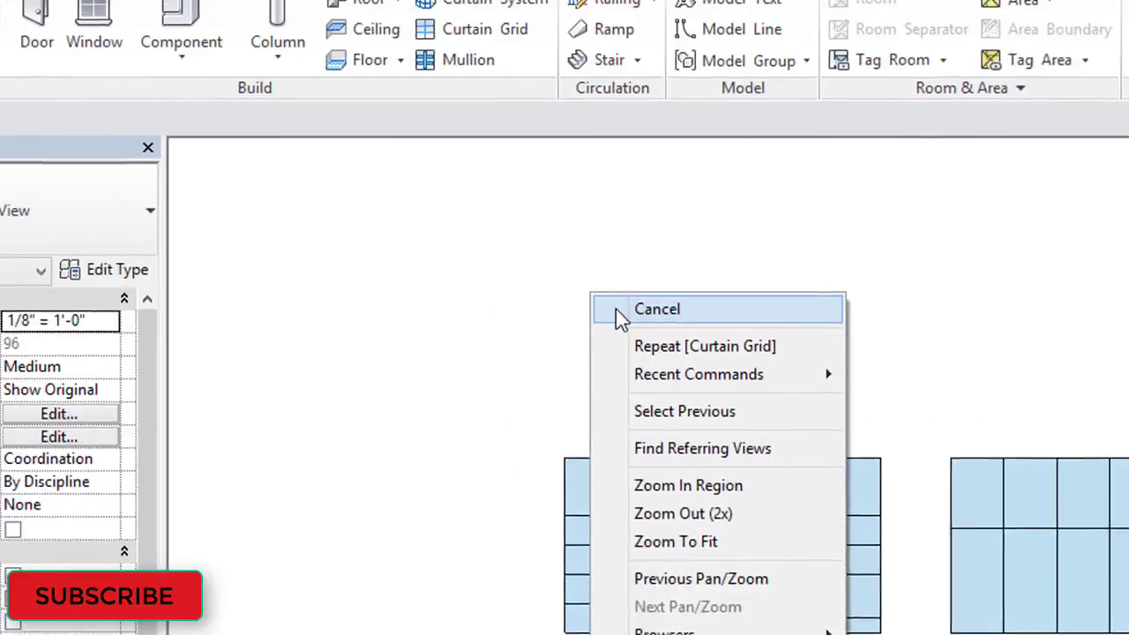
left_click(616, 308)
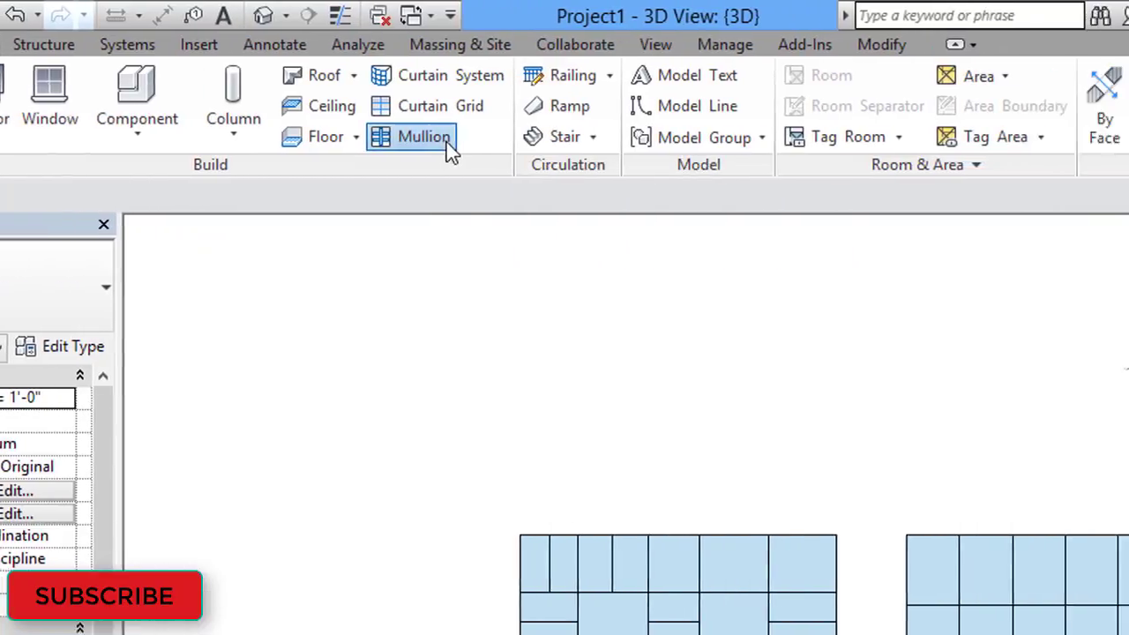
- Start the Mullion tool with the 2.5" x 5" rectangular mullion type
left_click(447, 142)
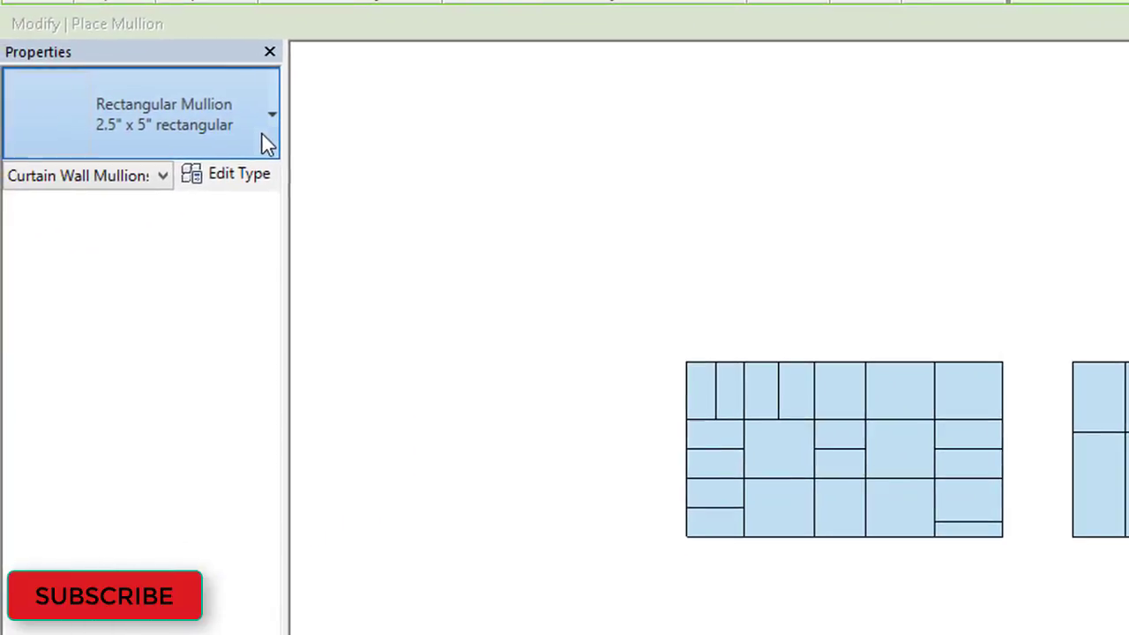
left_click(266, 141)
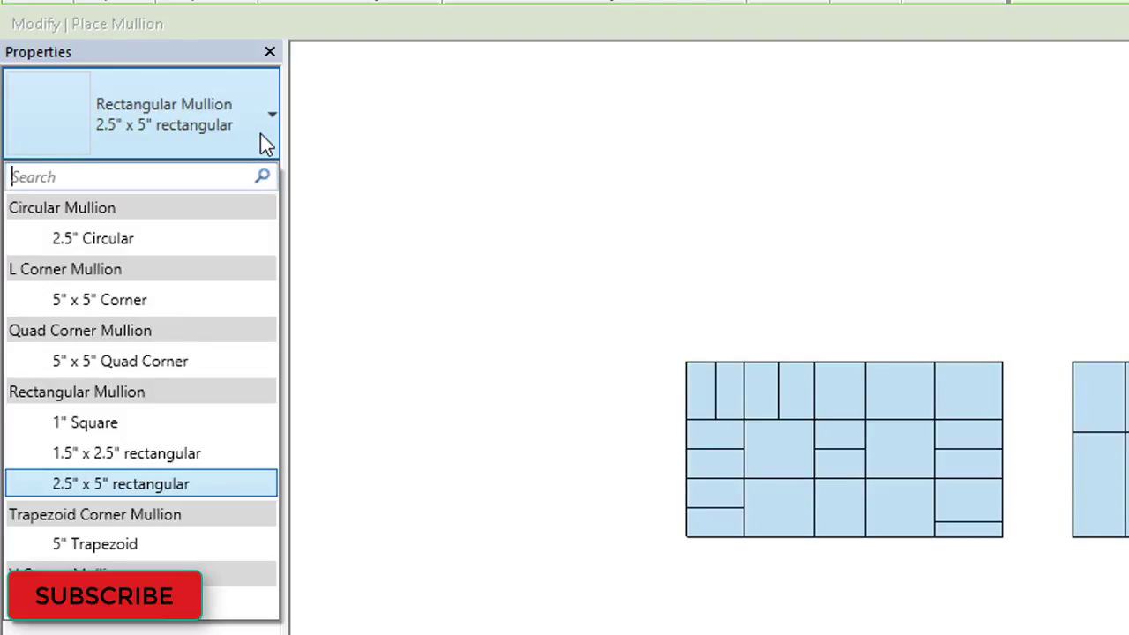
left_click(267, 141)
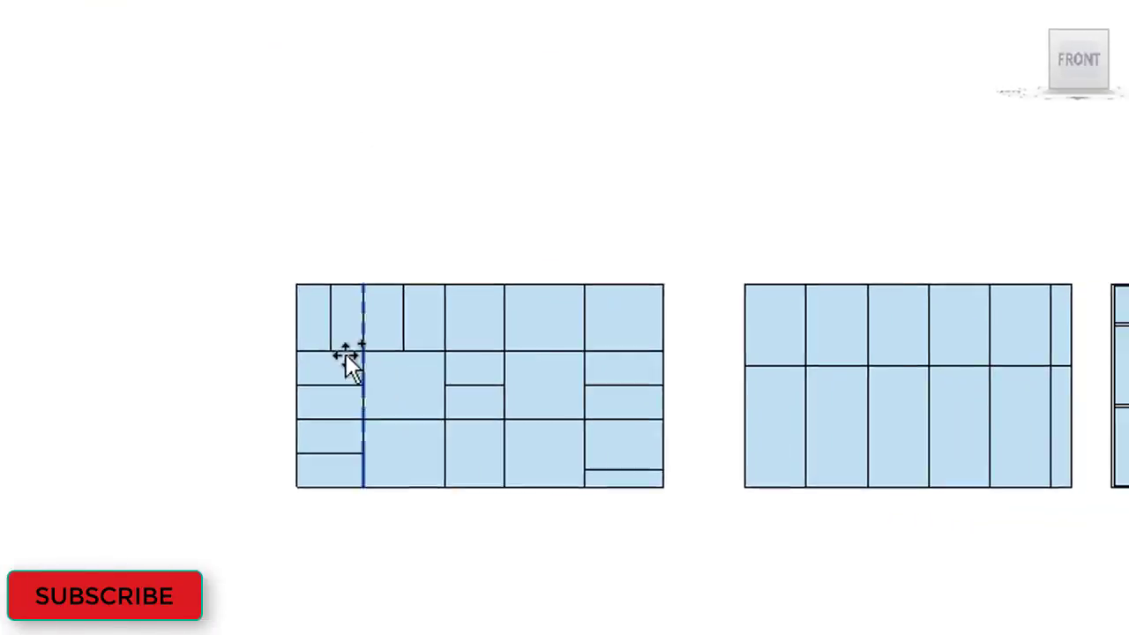
scroll(274, 379, "up", 1)
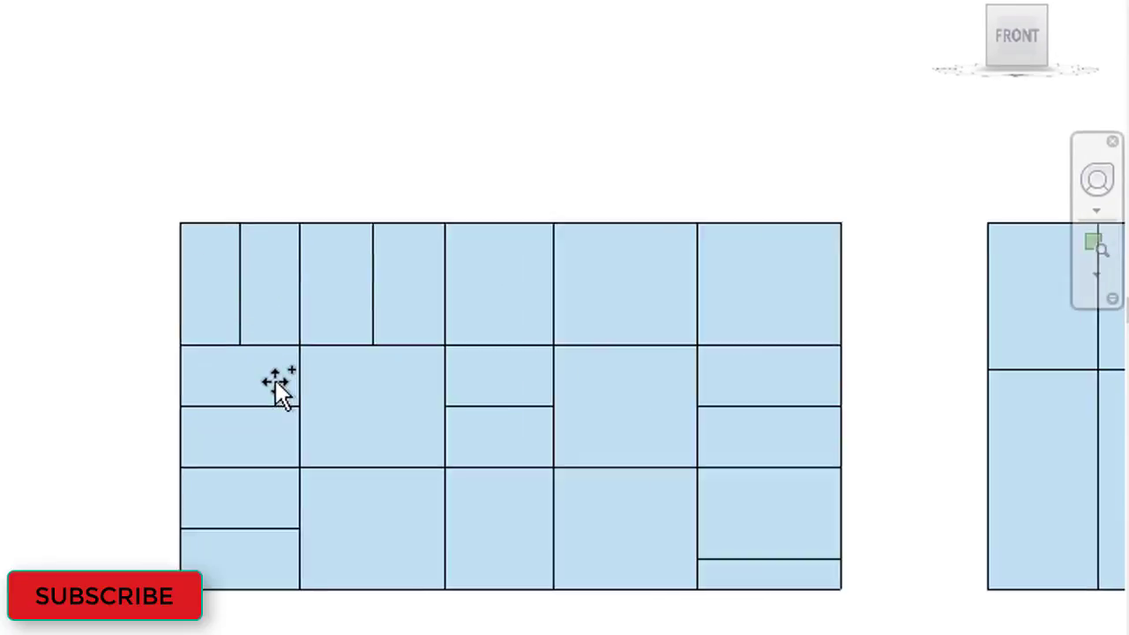
scroll(275, 379, "up", 2)
- Add mullions to the top-left vertical segment and three upper horizontal segments, plus one vertical below
left_click(221, 231)
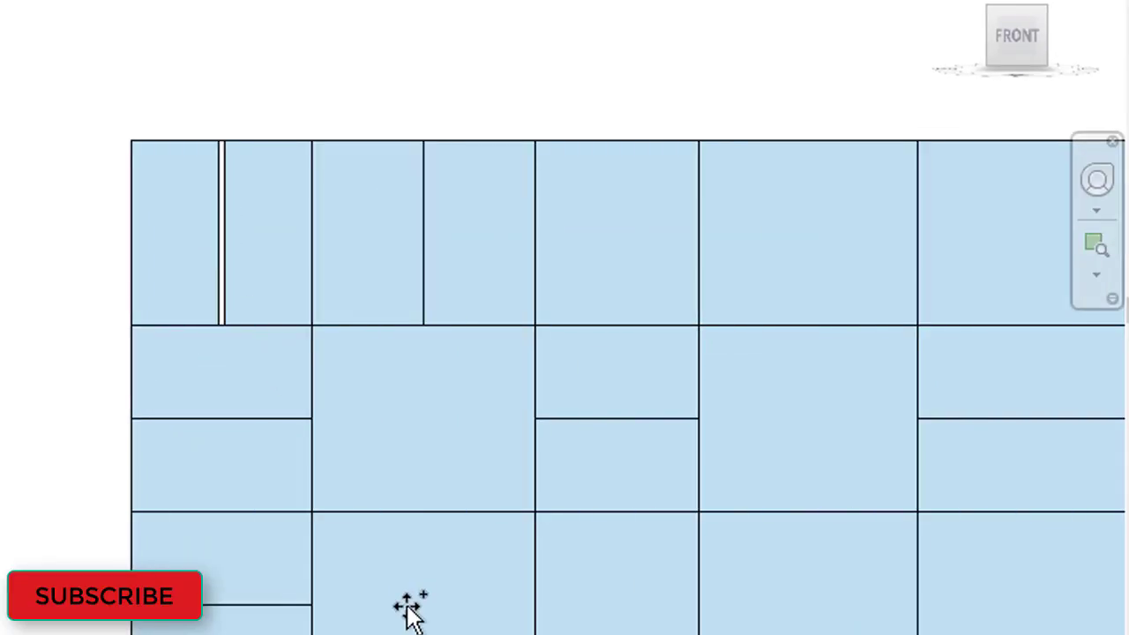
scroll(300, 432, "up", 2)
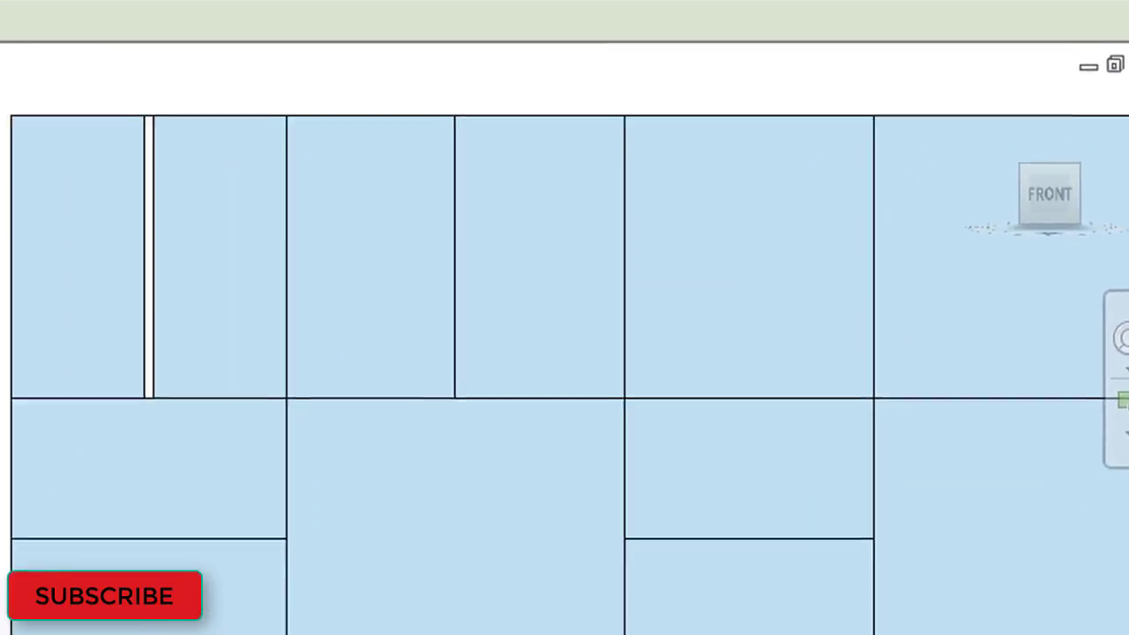
left_click(132, 300)
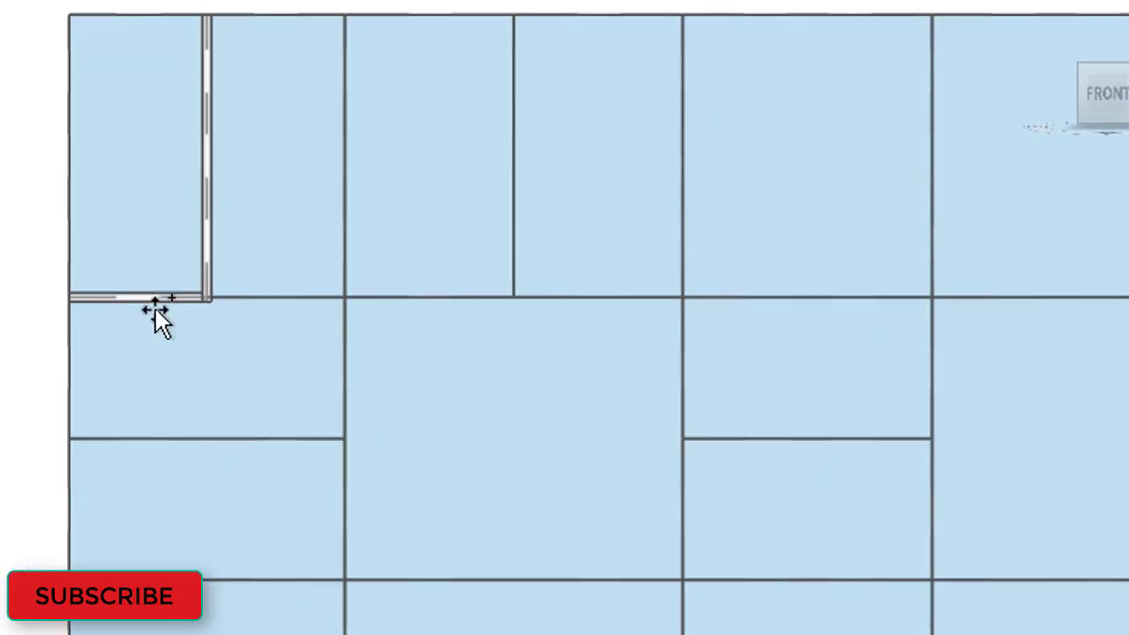
left_click(278, 296)
left_click(377, 298)
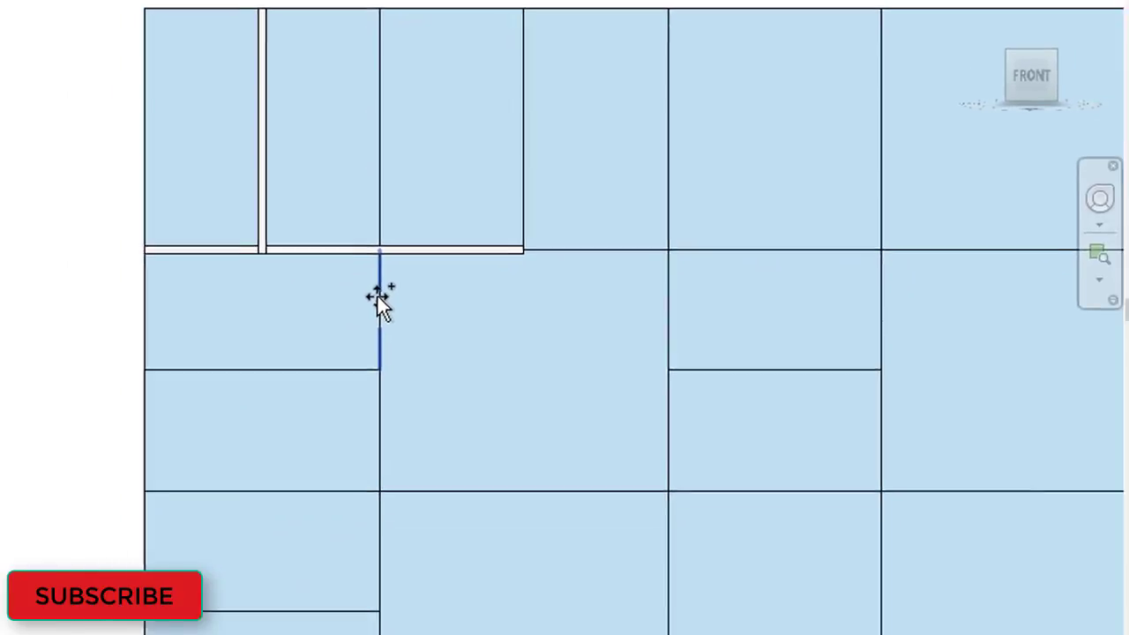
left_click(386, 312)
- Add mullions to two lower horizontal grid segments and one middle vertical segment
left_click(304, 450)
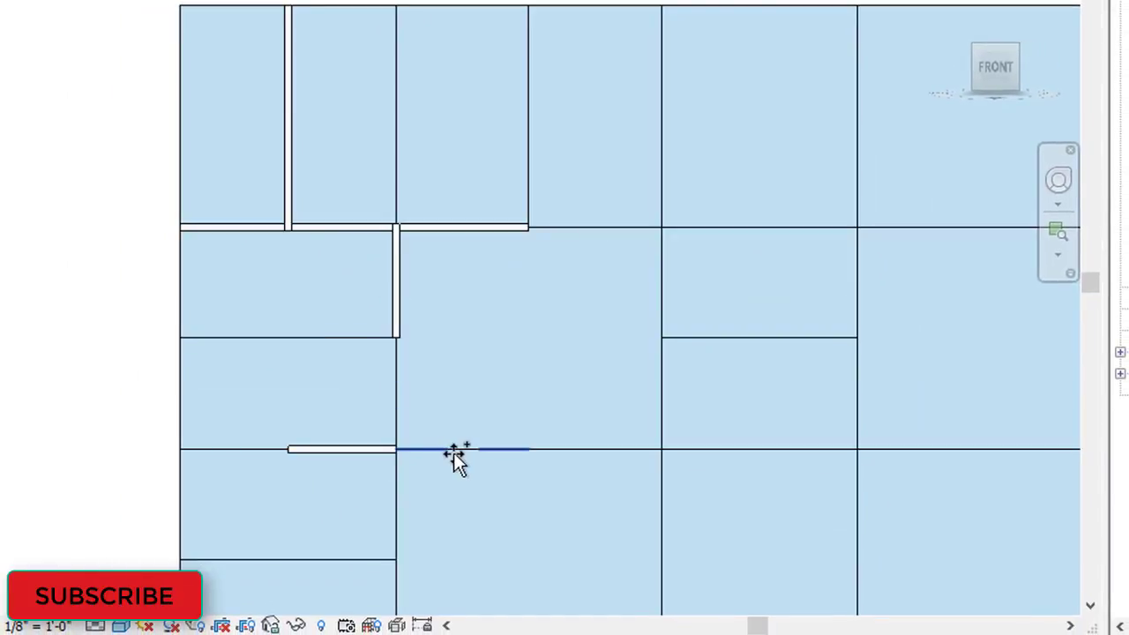
left_click(459, 450)
scroll(458, 379, "down", 3)
middle_click_drag(414, 368, 324, 341)
left_click(455, 417)
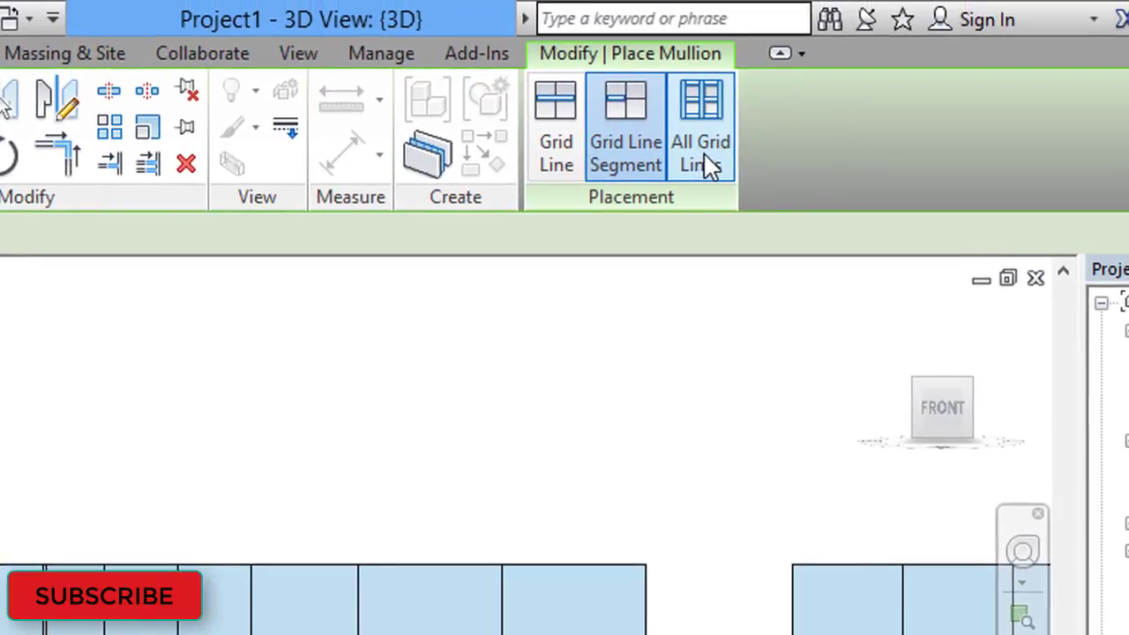
- Place mullions on all remaining grid lines of the left wall, then end the Mullion command
left_click(717, 170)
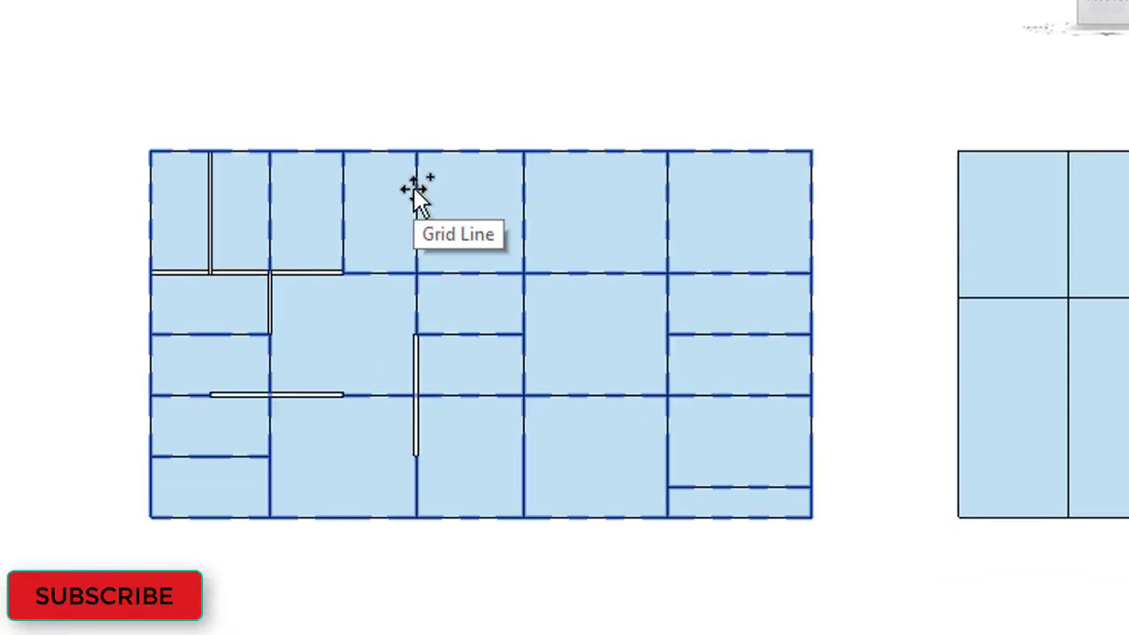
left_click(428, 185)
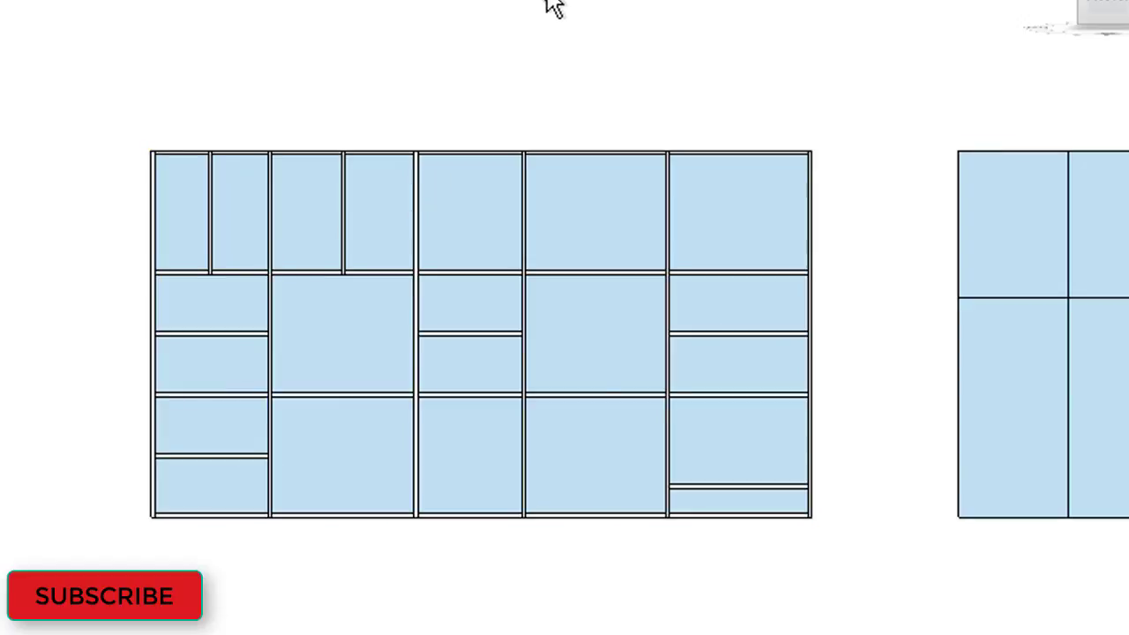
right_click(548, 9)
left_click(550, 19)
right_click(564, 8)
left_click(572, 2)
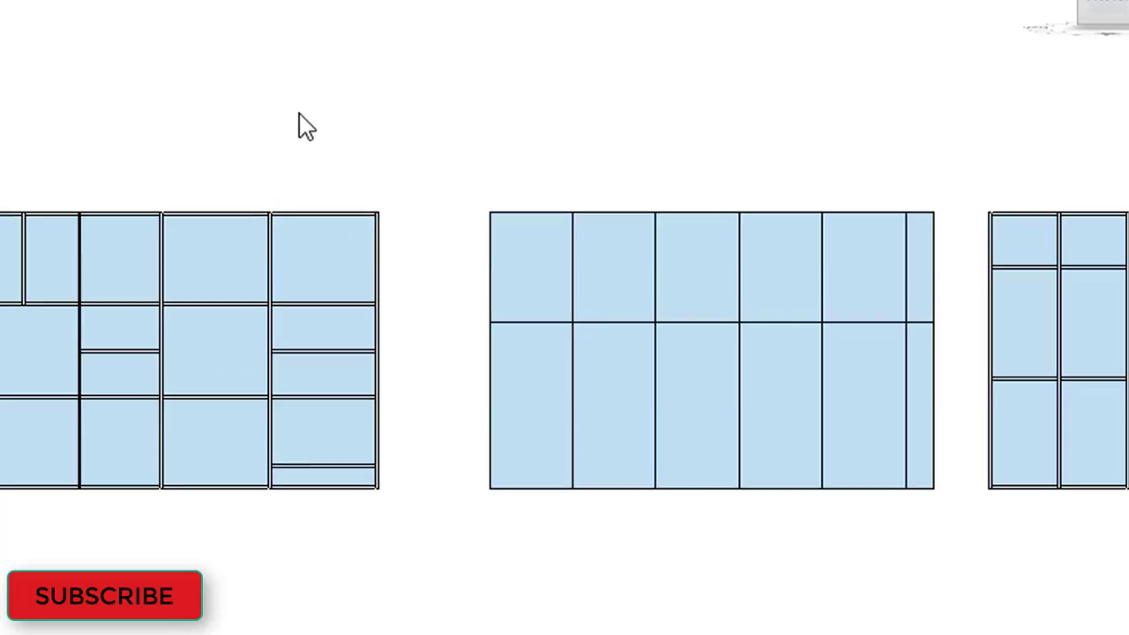
middle_click_drag(397, 97, 635, 71)
scroll(222, 116, "up", 2)
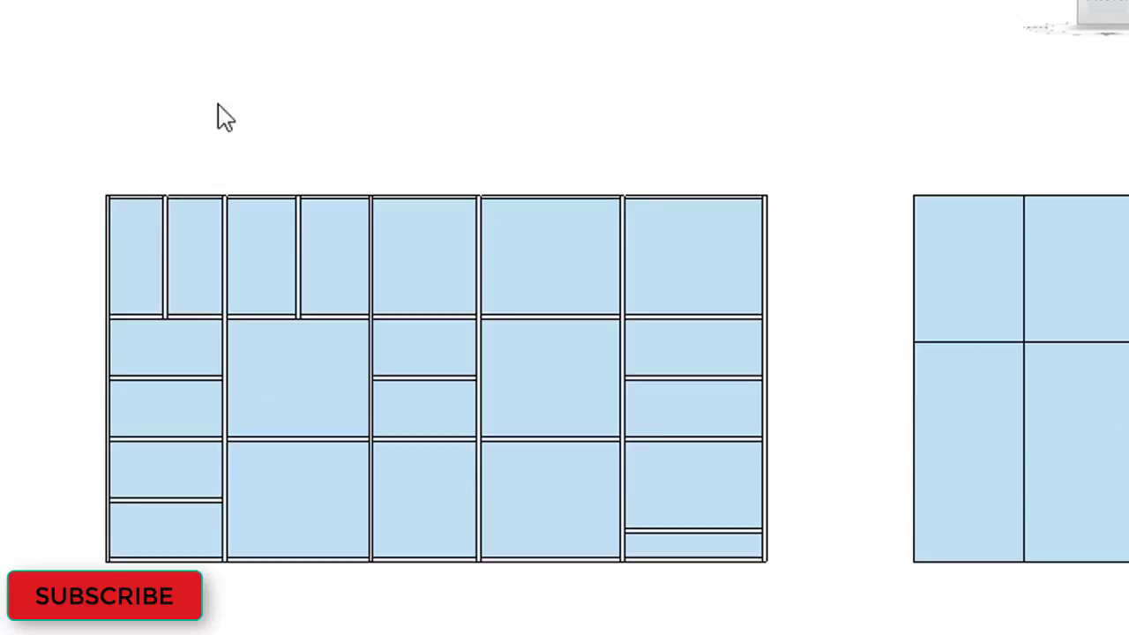
scroll(272, 103, "up", 3)
scroll(661, 135, "down", 1)
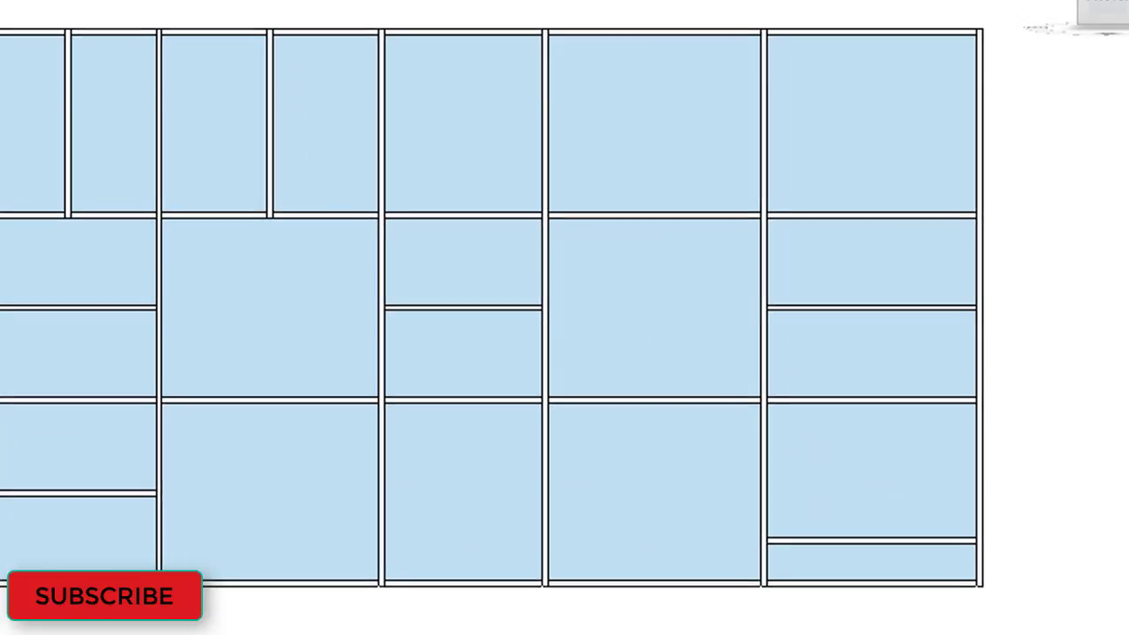
scroll(661, 136, "down", 3)
middle_click_drag(660, 136, 292, 186)
middle_click_drag(1094, 133, 788, 134)
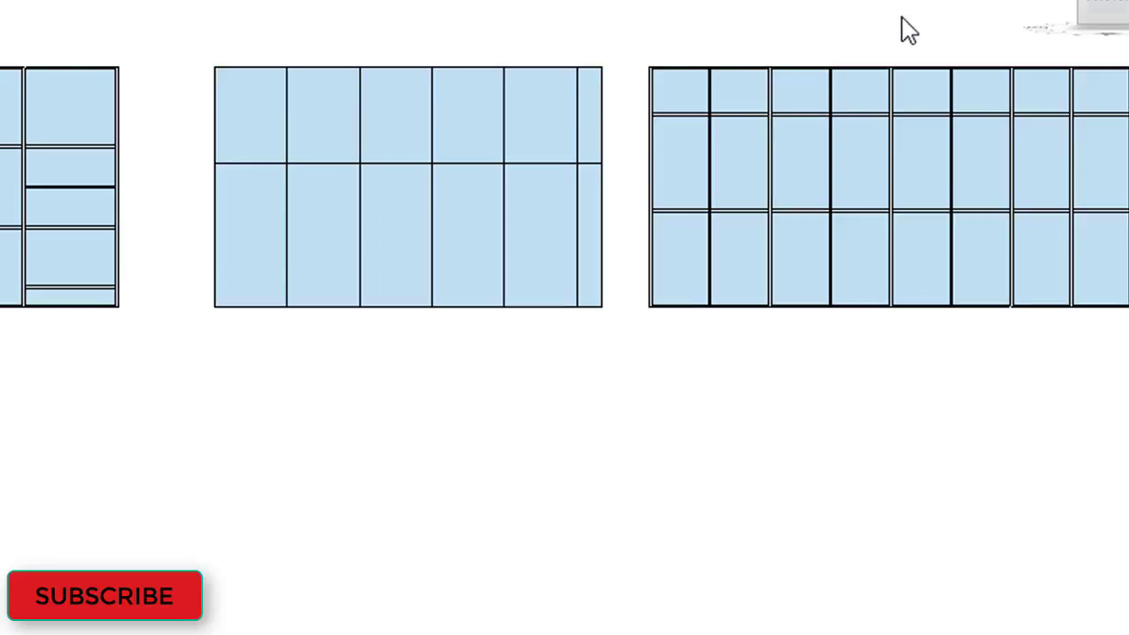
scroll(902, 30, "up", 3)
mouse_move(903, 30)
middle_mouse_down()
mouse_move(559, 23)
mouse_move(517, 2)
middle_mouse_up()
scroll(517, 2, "up", 2)
mouse_move(760, 206)
middle_mouse_down()
mouse_move(760, 59)
mouse_move(766, 153)
middle_mouse_up()
scroll(761, 60, "down", 3)
scroll(761, 60, "down", 2)
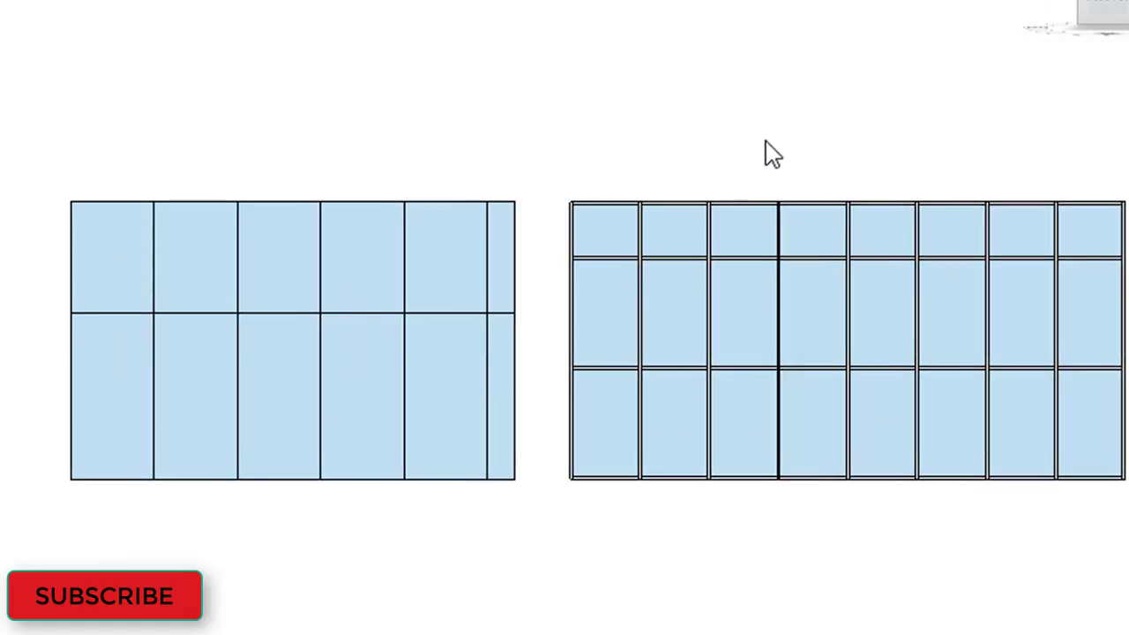
scroll(661, 136, "down", 2)
mouse_move(661, 135)
middle_mouse_down()
mouse_move(814, 139)
mouse_move(777, 115)
middle_mouse_up()
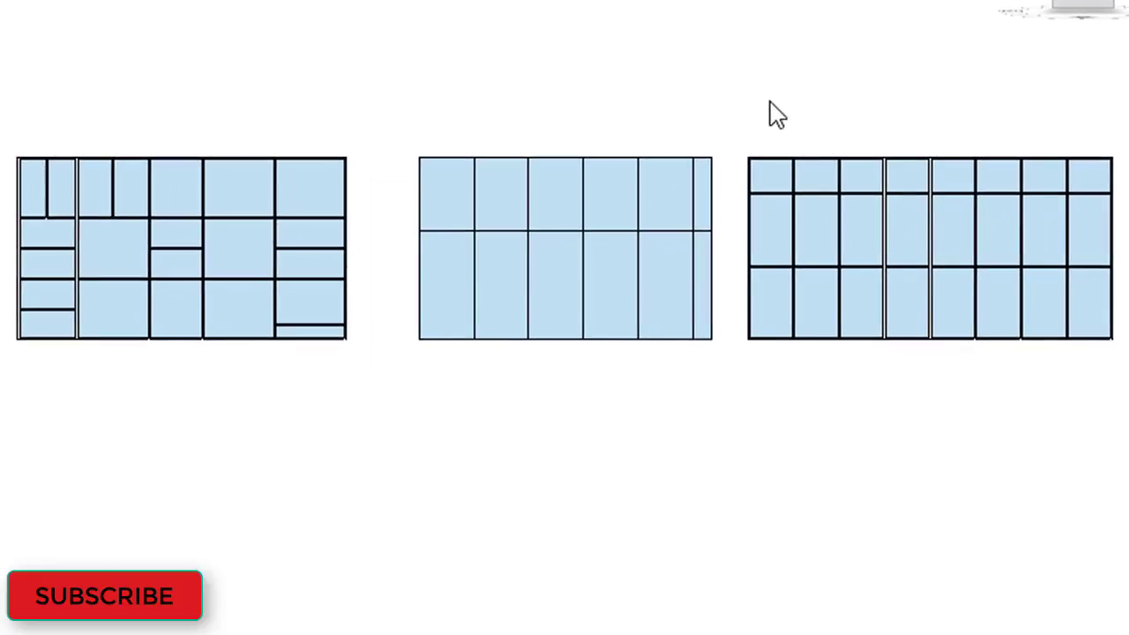